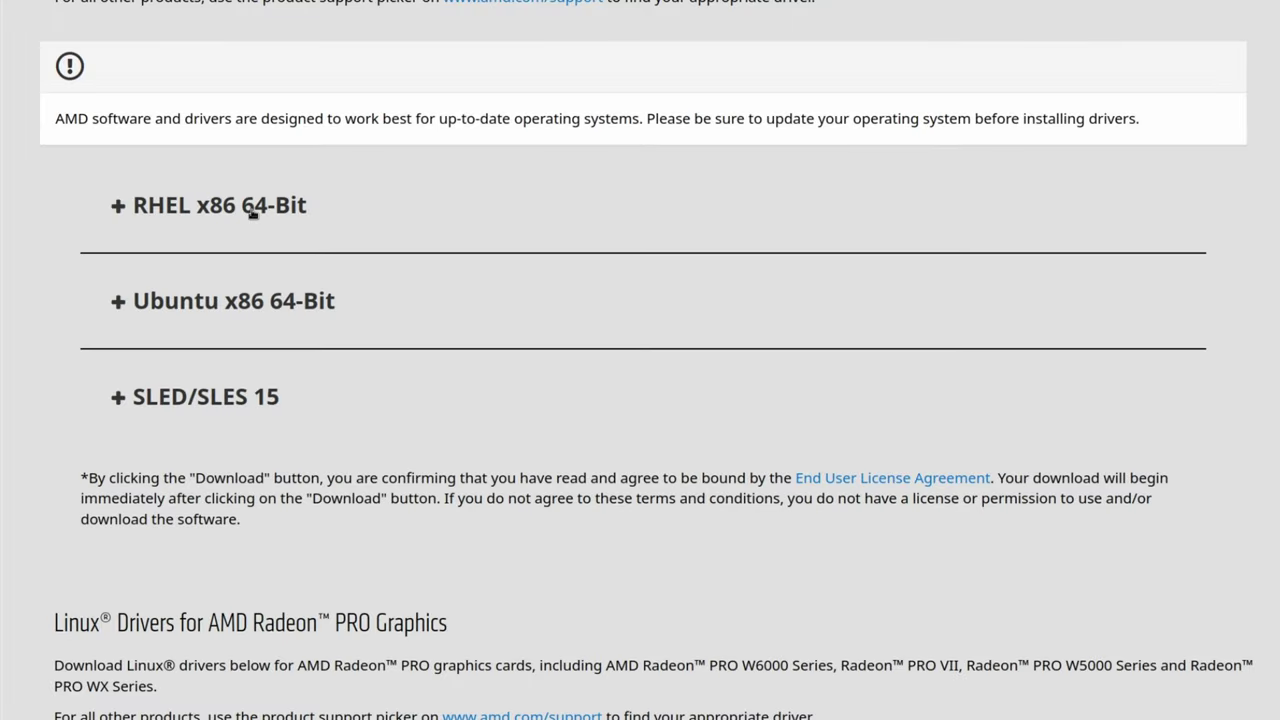
Step: Compare the RHEL, Ubuntu and SLED driver lists, then expand Ubuntu x86 64-Bit down to the 22.04.1 entry
click(253, 213)
click(253, 213)
click(235, 317)
click(235, 317)
click(221, 403)
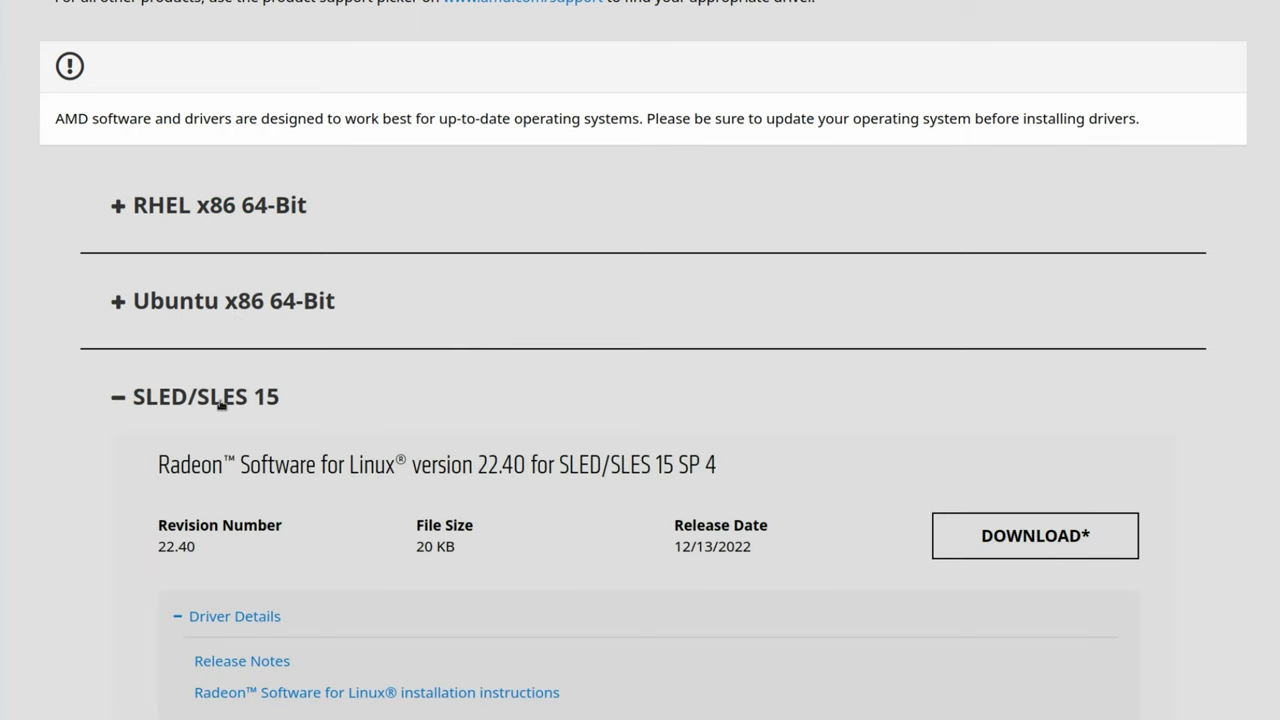
click(221, 403)
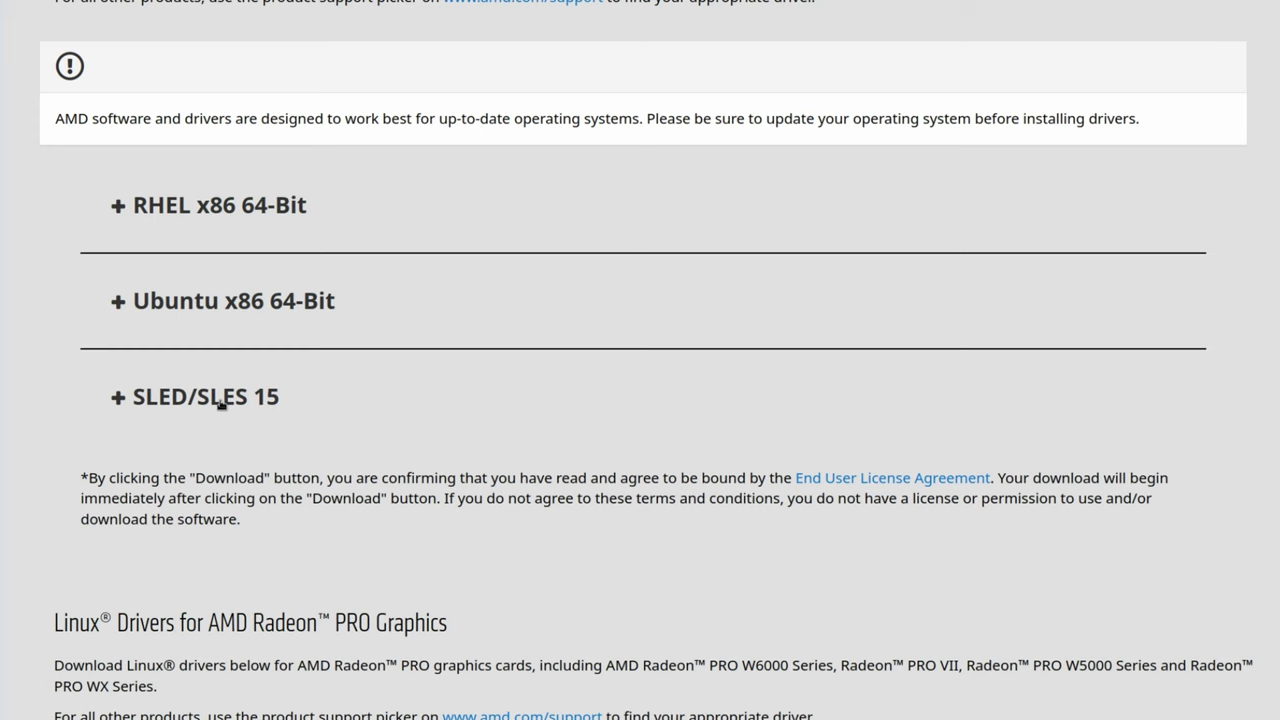
click(235, 303)
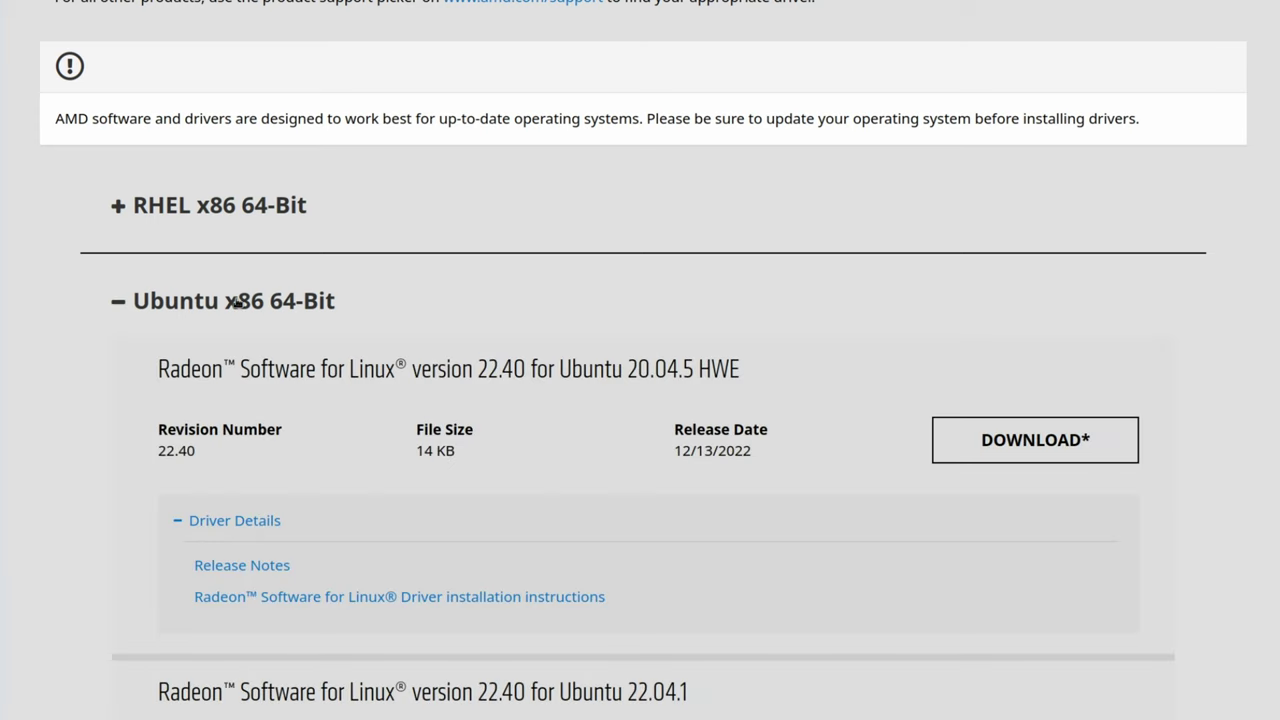
scroll(235, 303, down, 3)
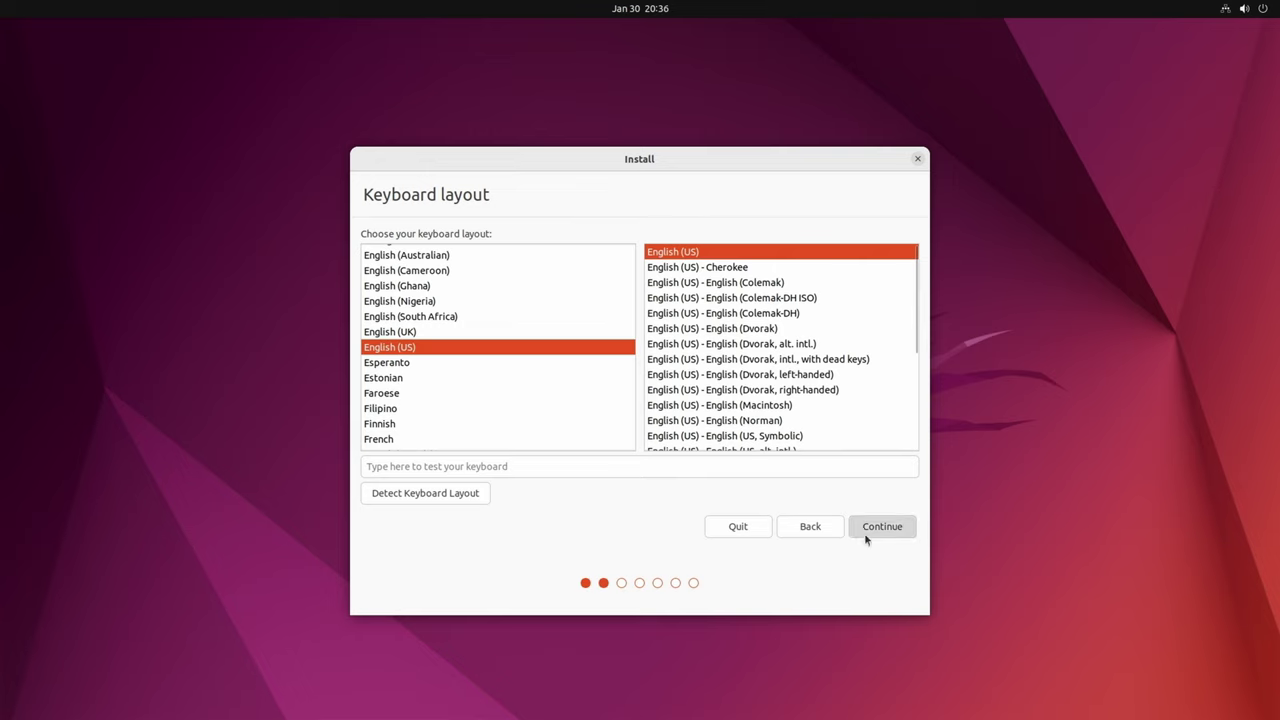
Step: Install Ubuntu with minimal setup and third-party software on an erased disk, then restart
click(864, 533)
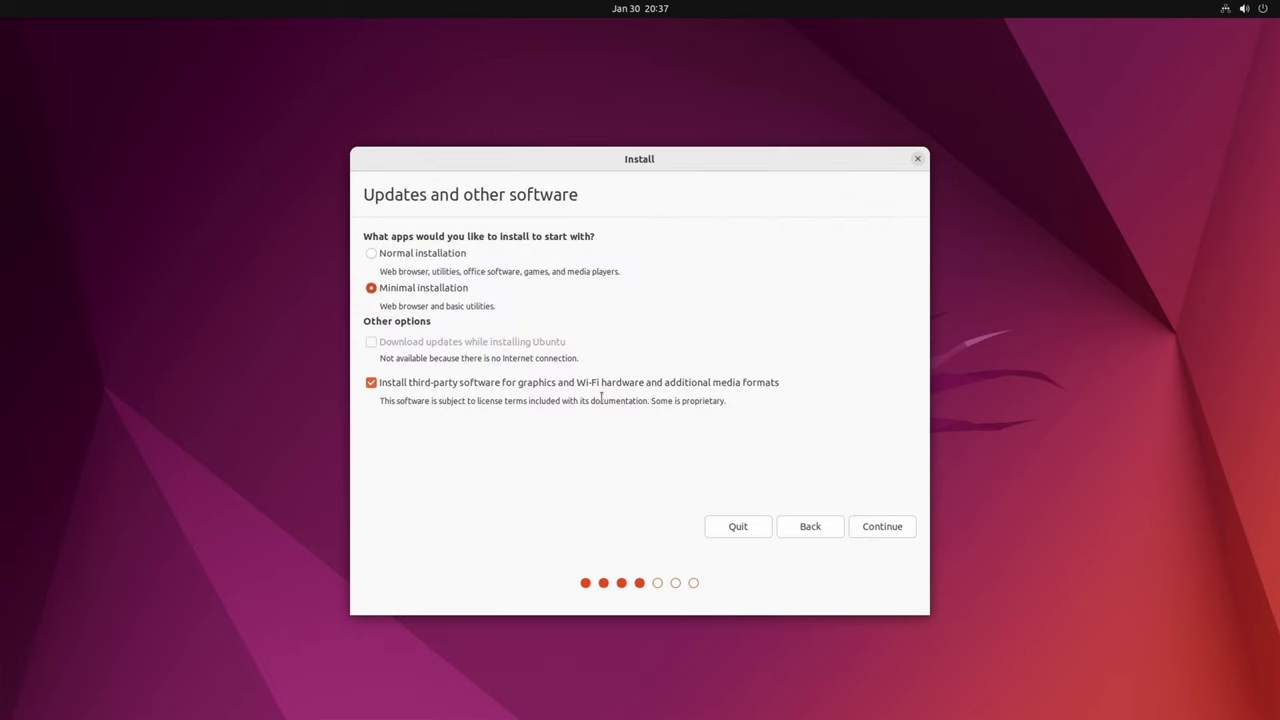
click(874, 526)
click(290, 320)
click(980, 526)
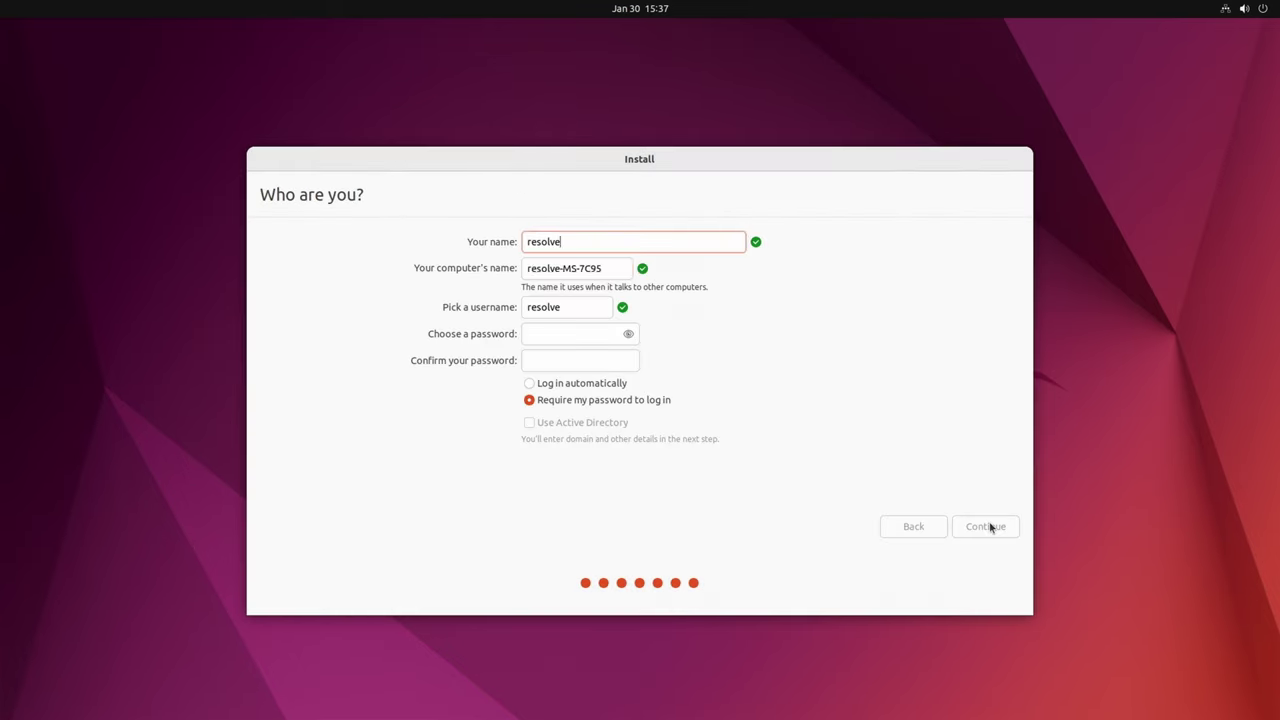
click(990, 527)
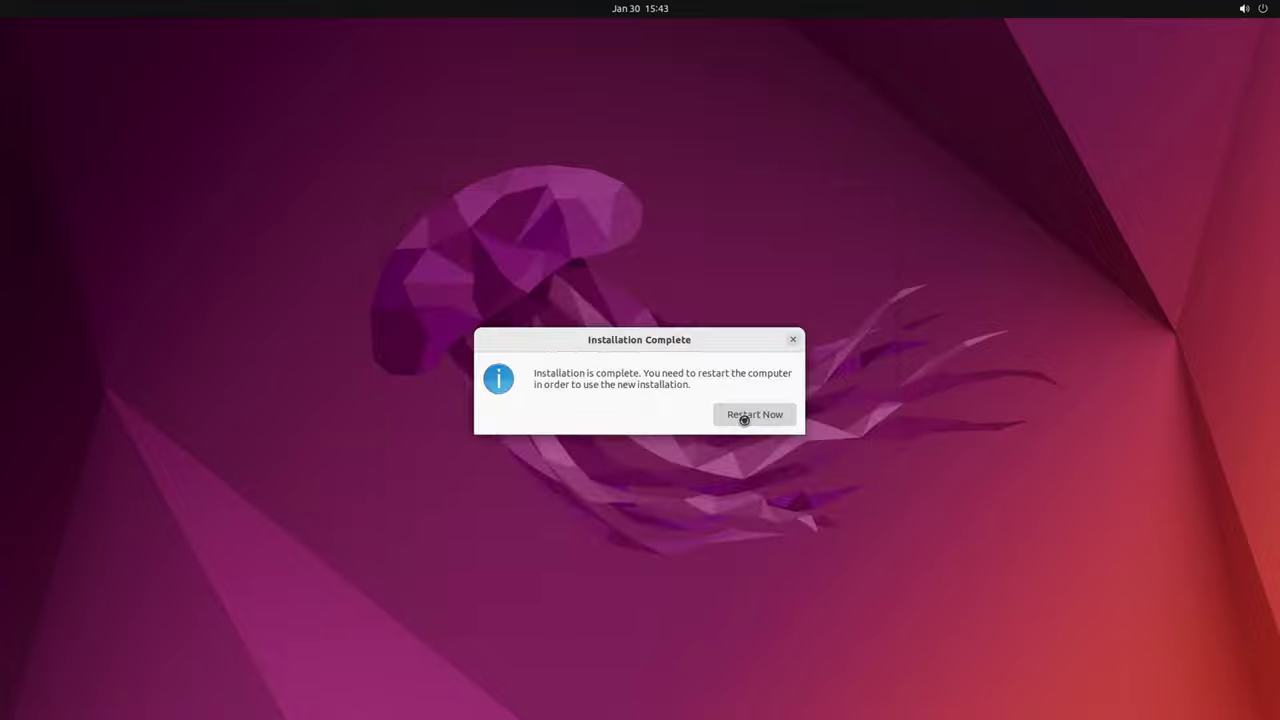
click(746, 417)
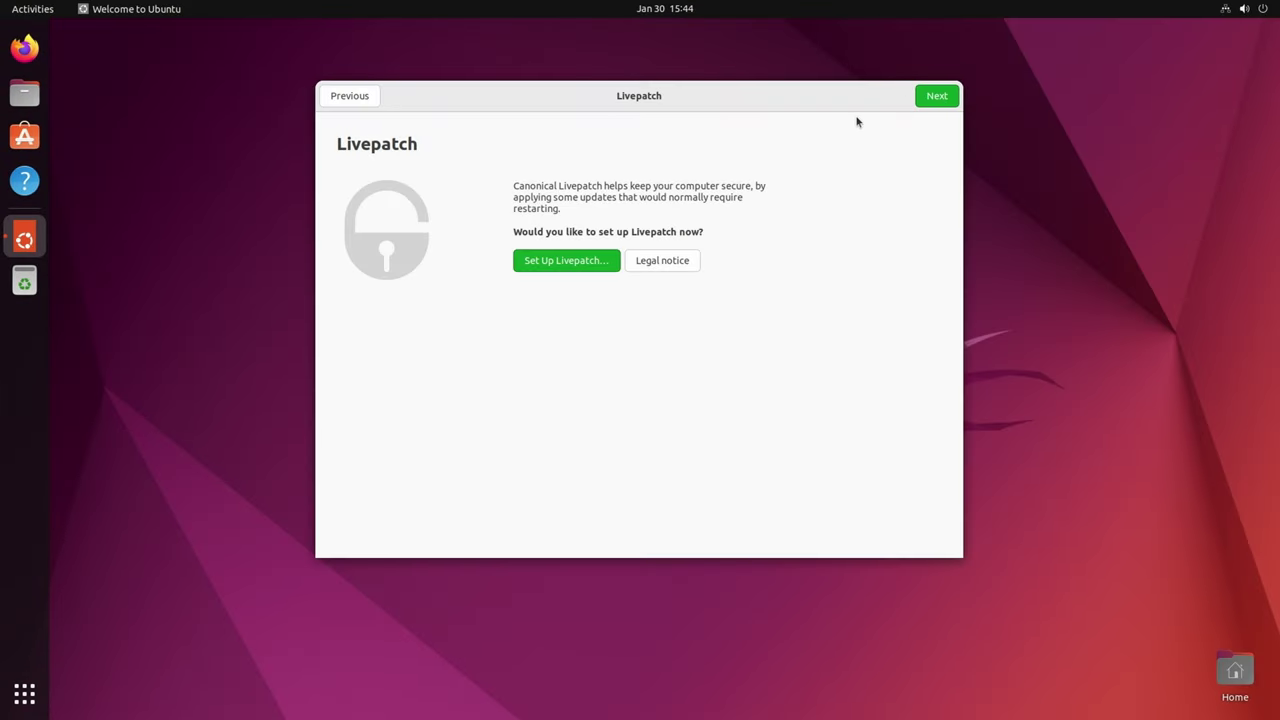
Step: Complete the welcome wizard, choosing not to send system info
click(935, 96)
click(599, 321)
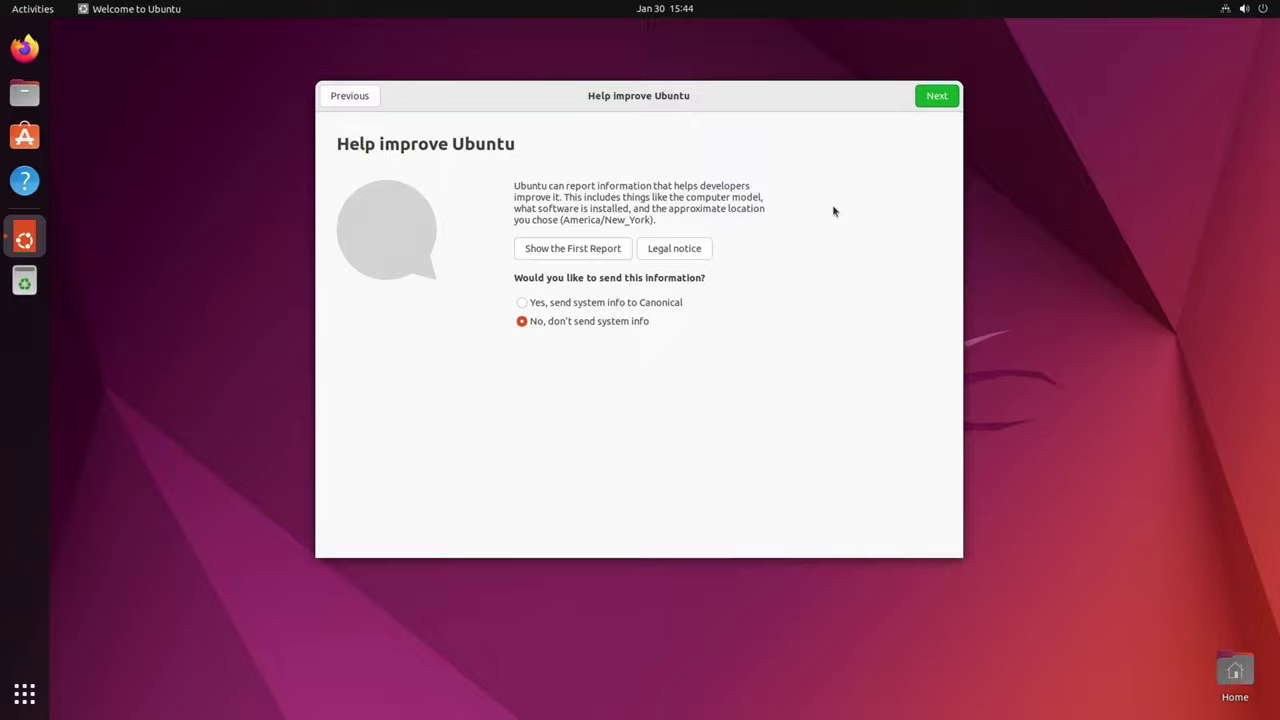
click(936, 96)
click(935, 96)
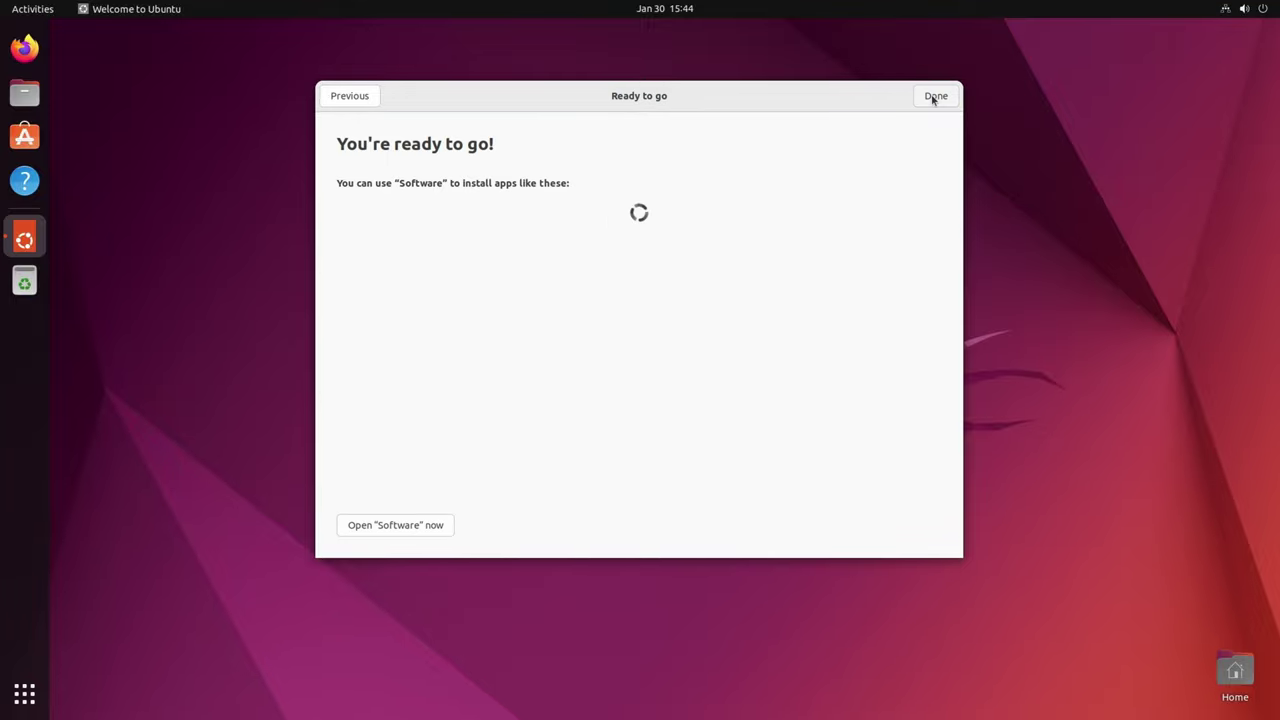
click(934, 96)
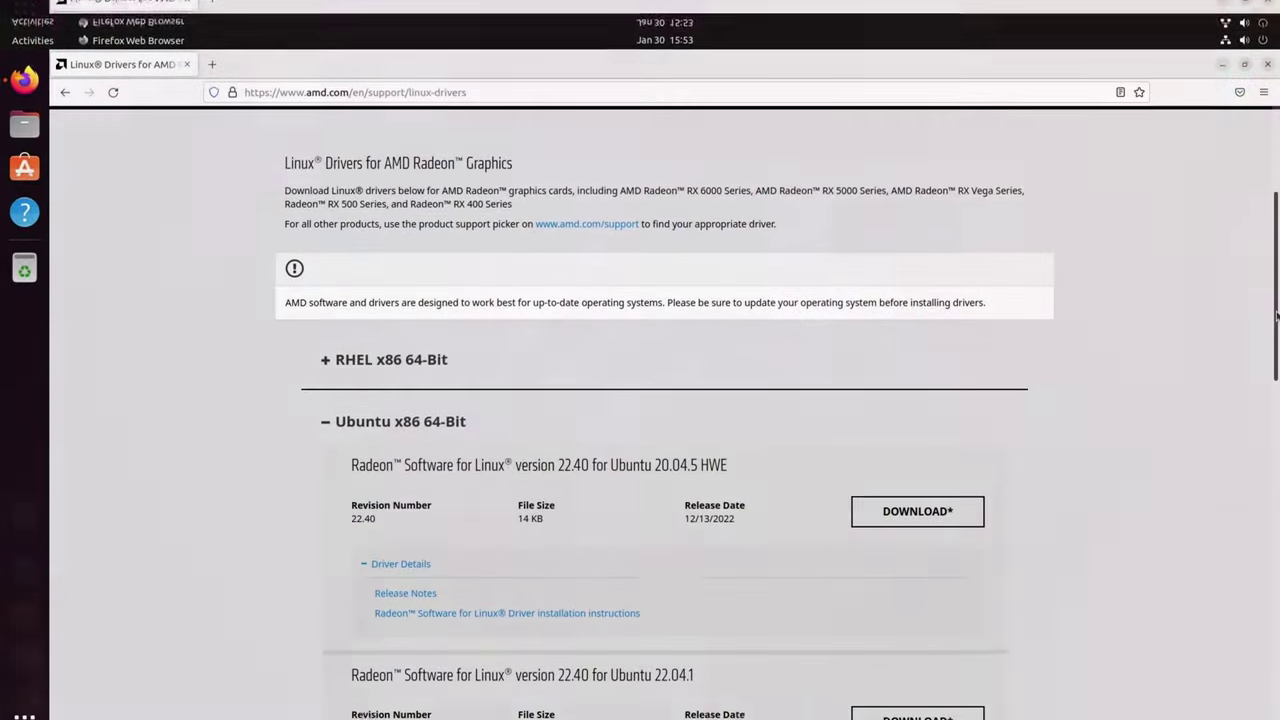
Step: Scroll AMD's driver page down to the Ubuntu 22.04.1 download
scroll(958, 378, down, 6)
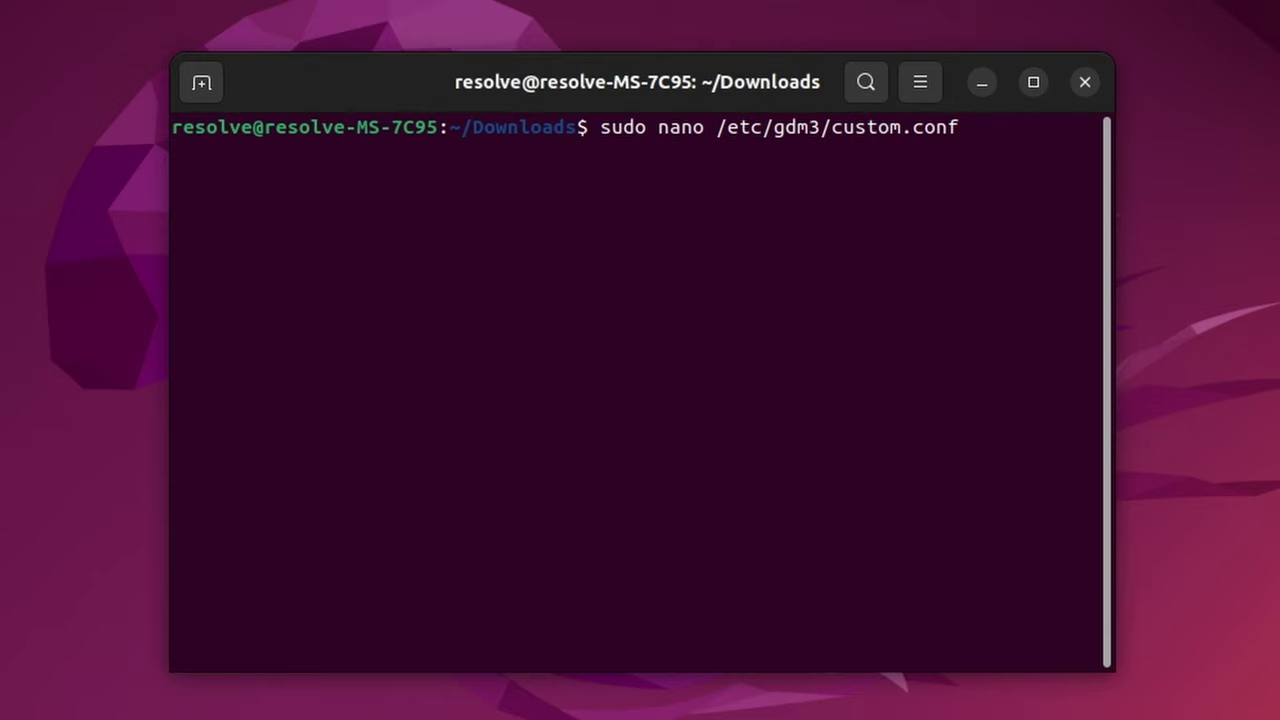
Step: Open /etc/gdm3/custom.conf in nano, remove the # before WaylandEnable=false, and save
key(Return)
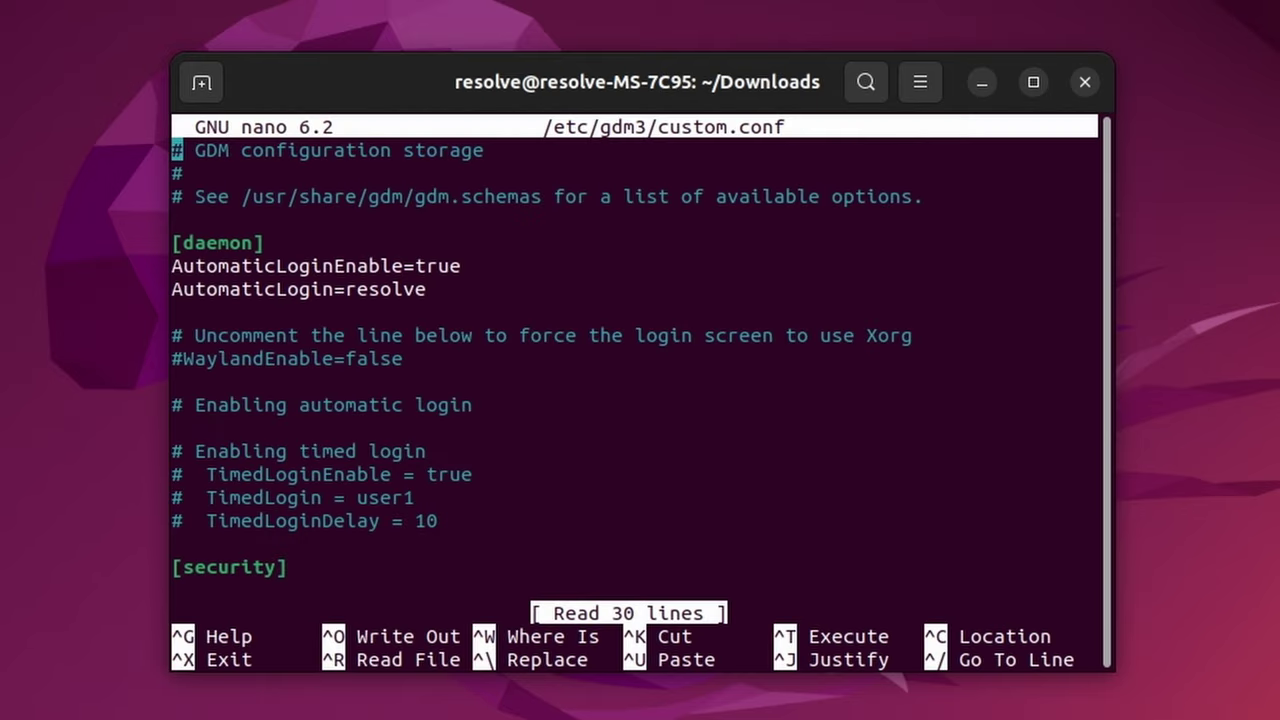
key(Down)
key(Down)
key(Down)
key(Down)
key(Down)
key(Down)
key(Down)
key(Down)
key(Down)
key(Right)
key(BackSpace)
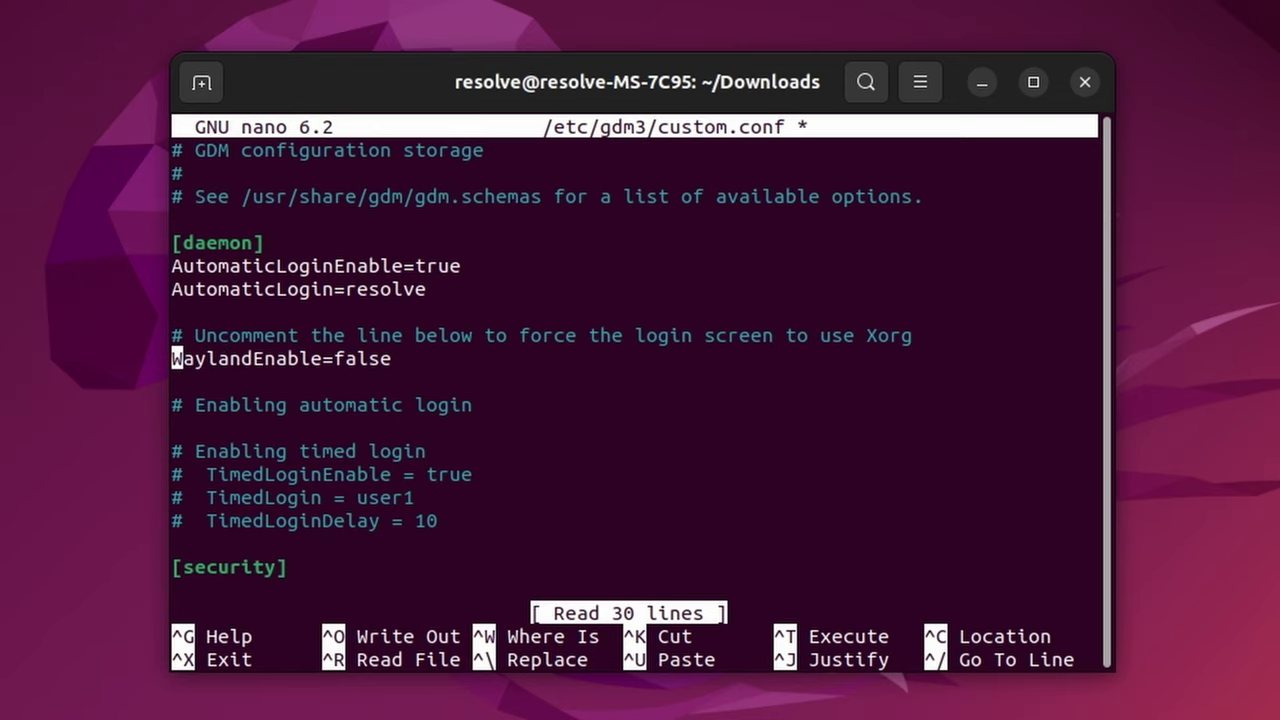
key(ctrl+x)
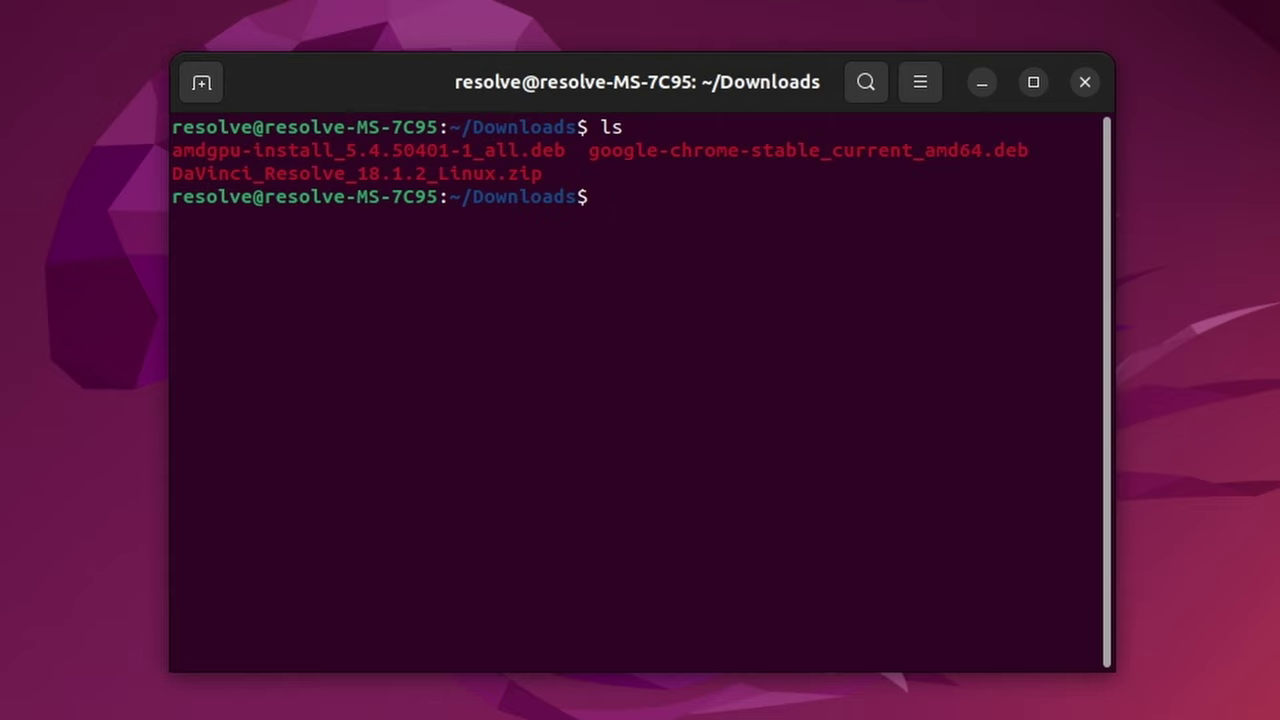
Step: Install amdgpu-install_5.4.50401-1_all.deb with sudo dpkg -i, then type sudo apt update in a new terminal
text(sudo dpkg -i )
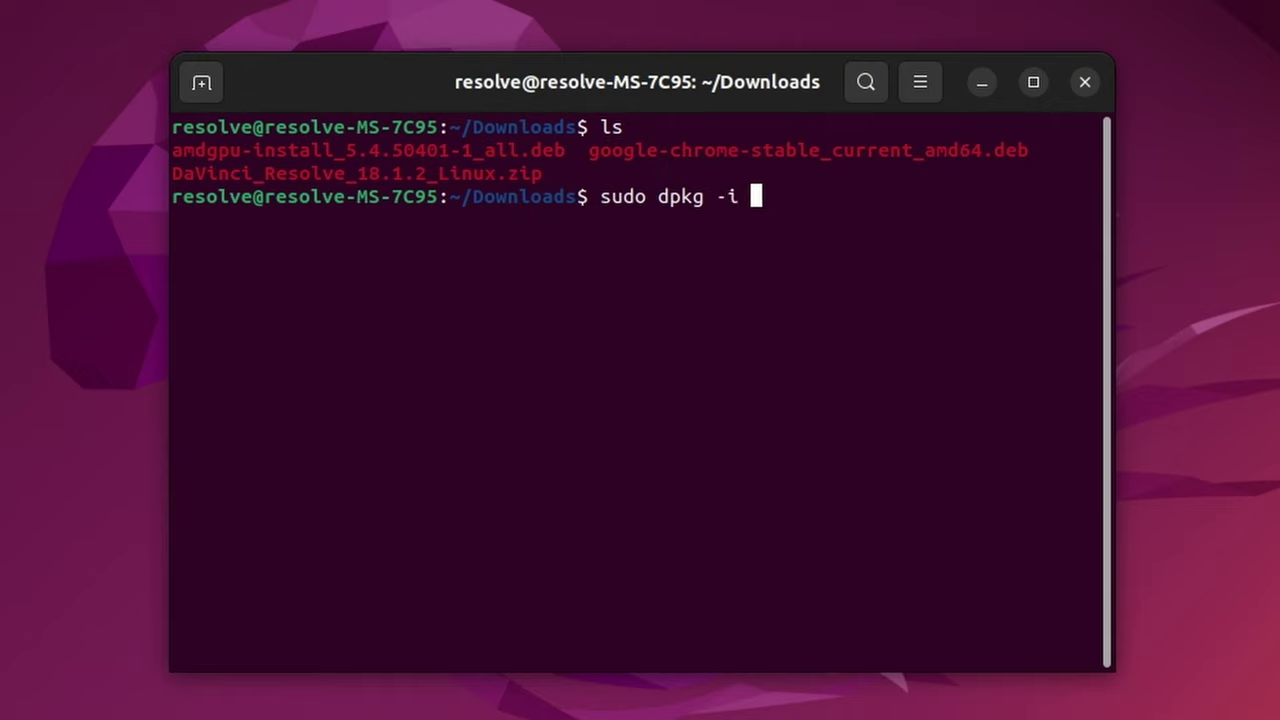
text(a)
key(Tab)
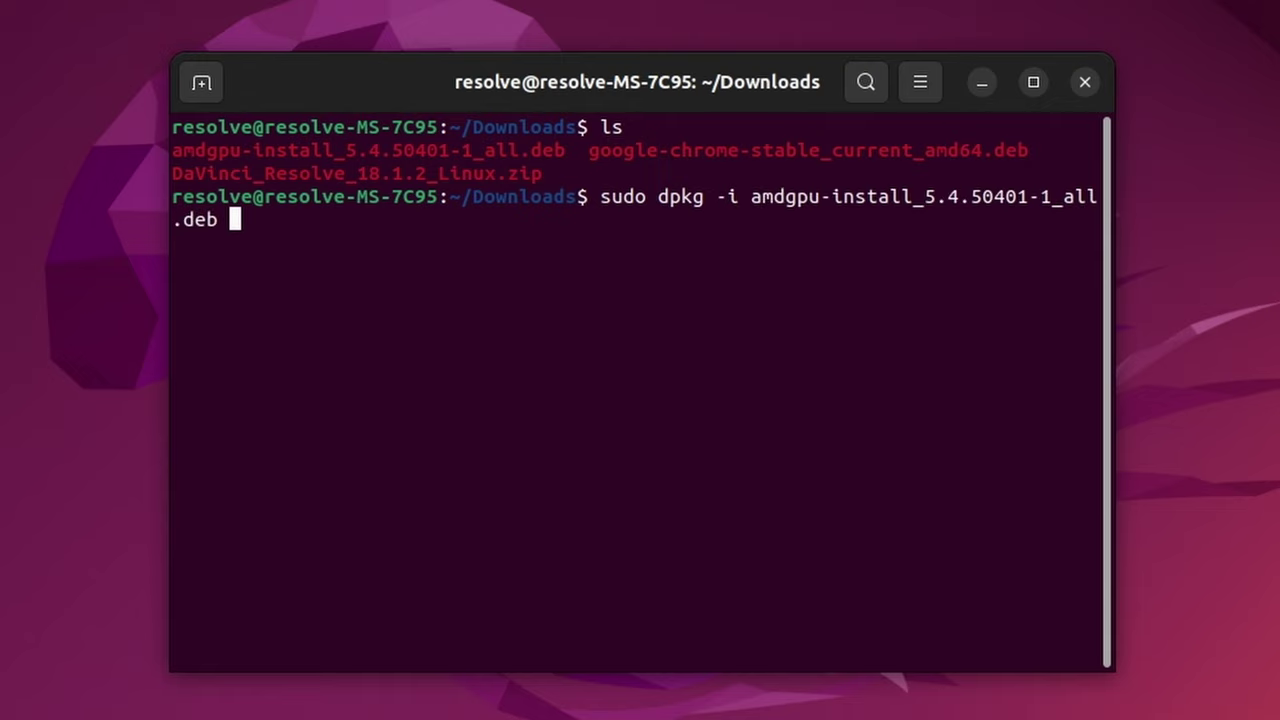
key(Return)
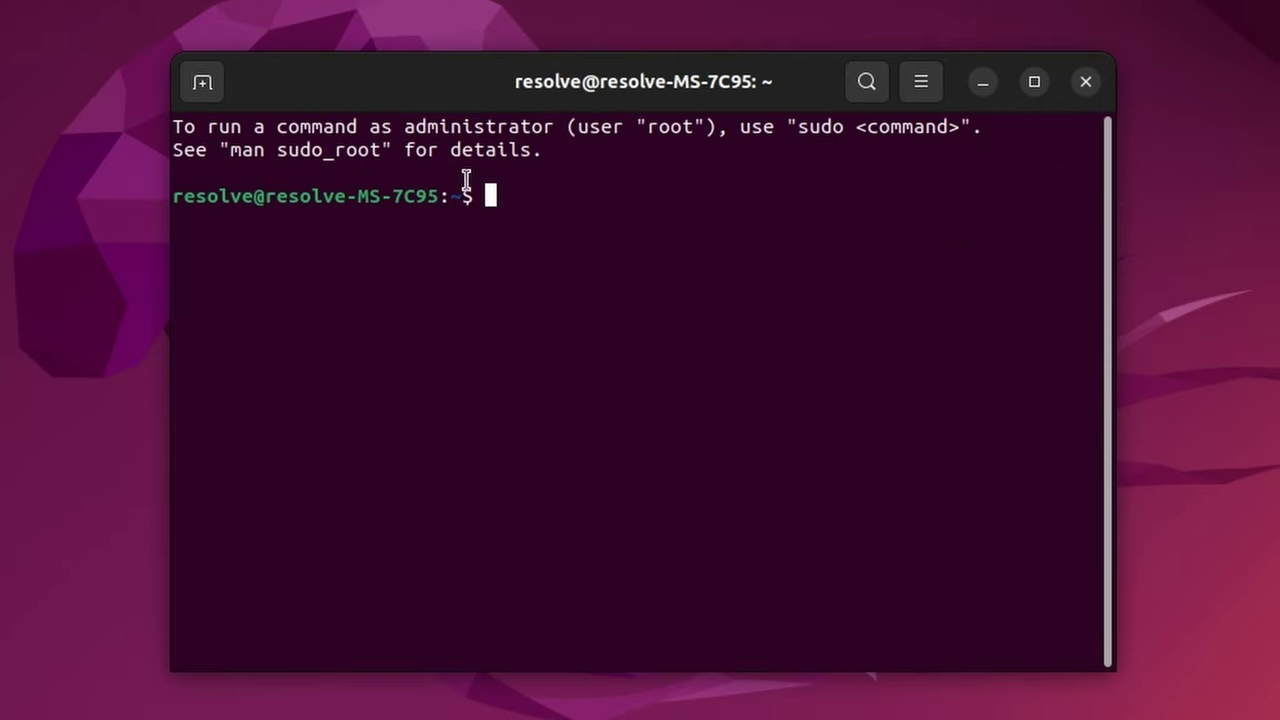
text(sudo apt)
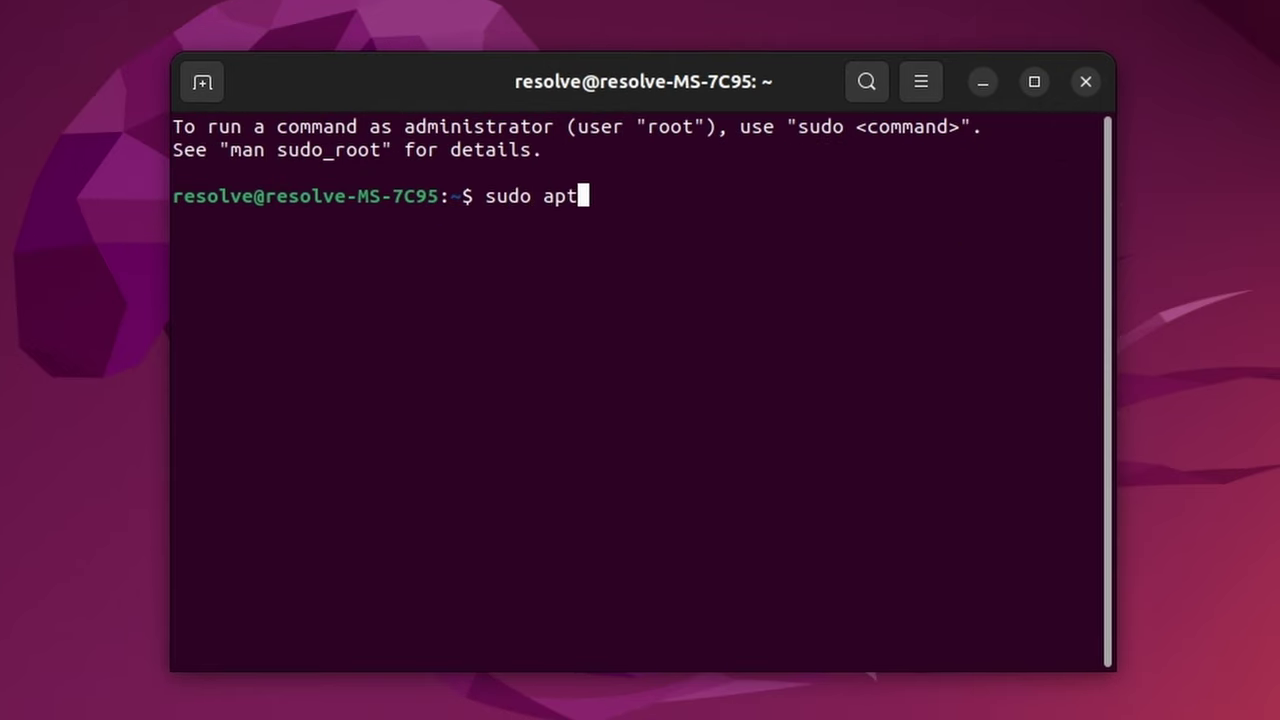
text( update)
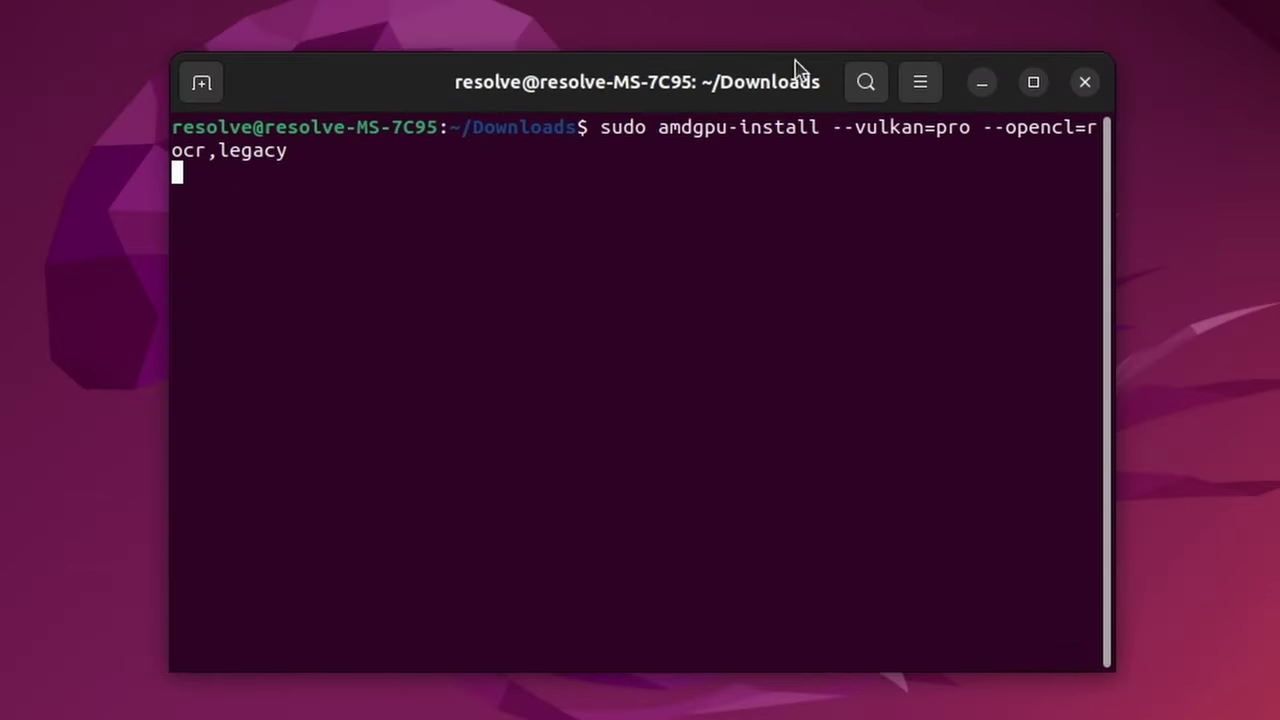
Step: Accept the AMD end user licence agreement and confirm installing the 222 packages with y
drag(656, 130, 820, 128)
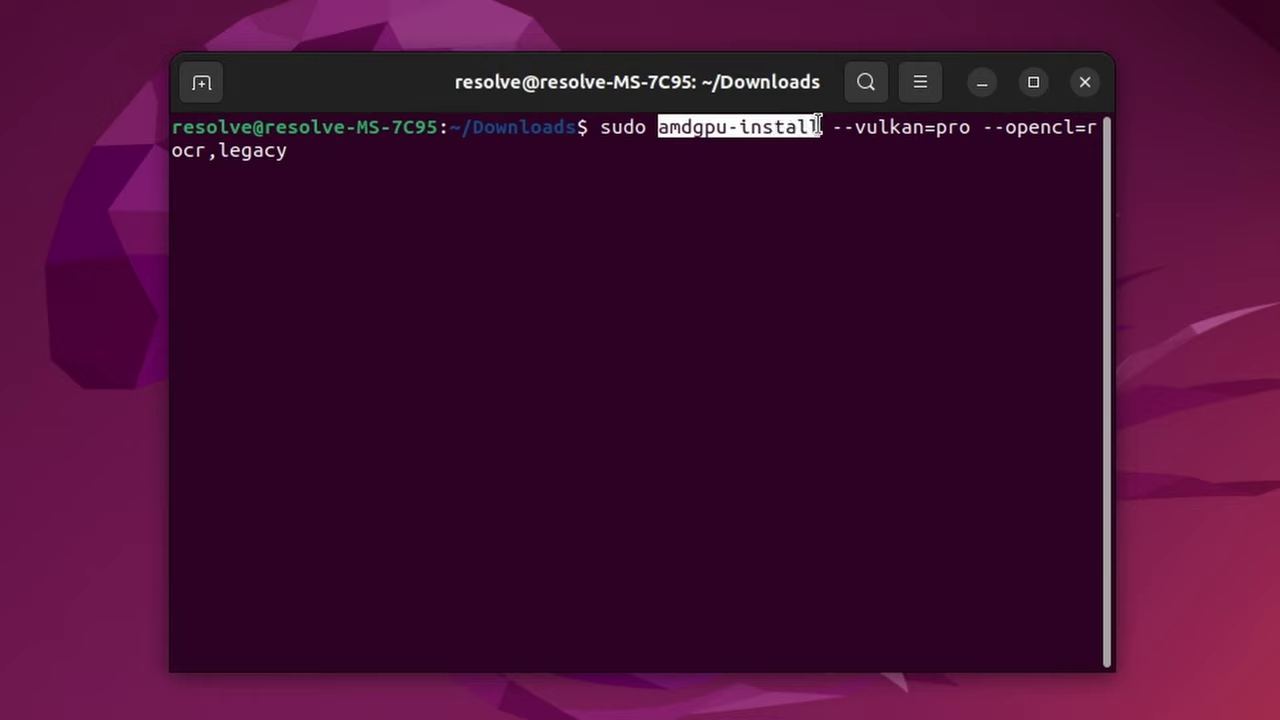
click(855, 128)
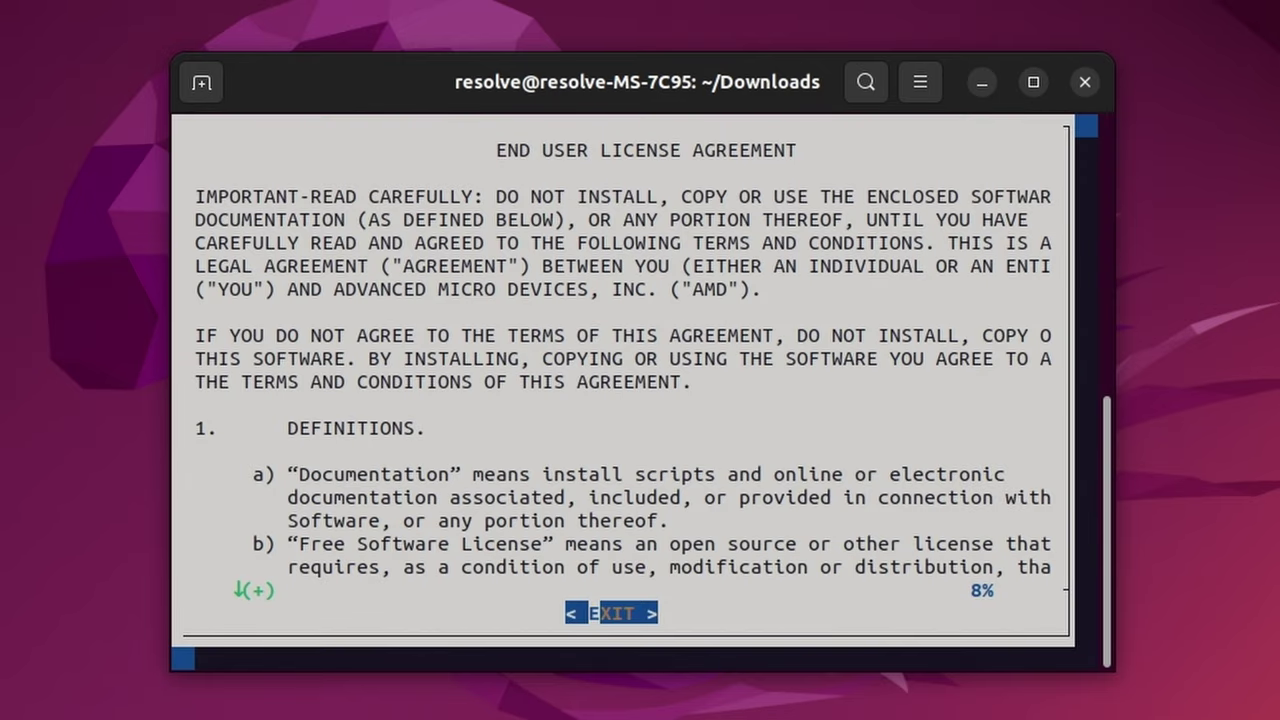
key(Return)
key(Right)
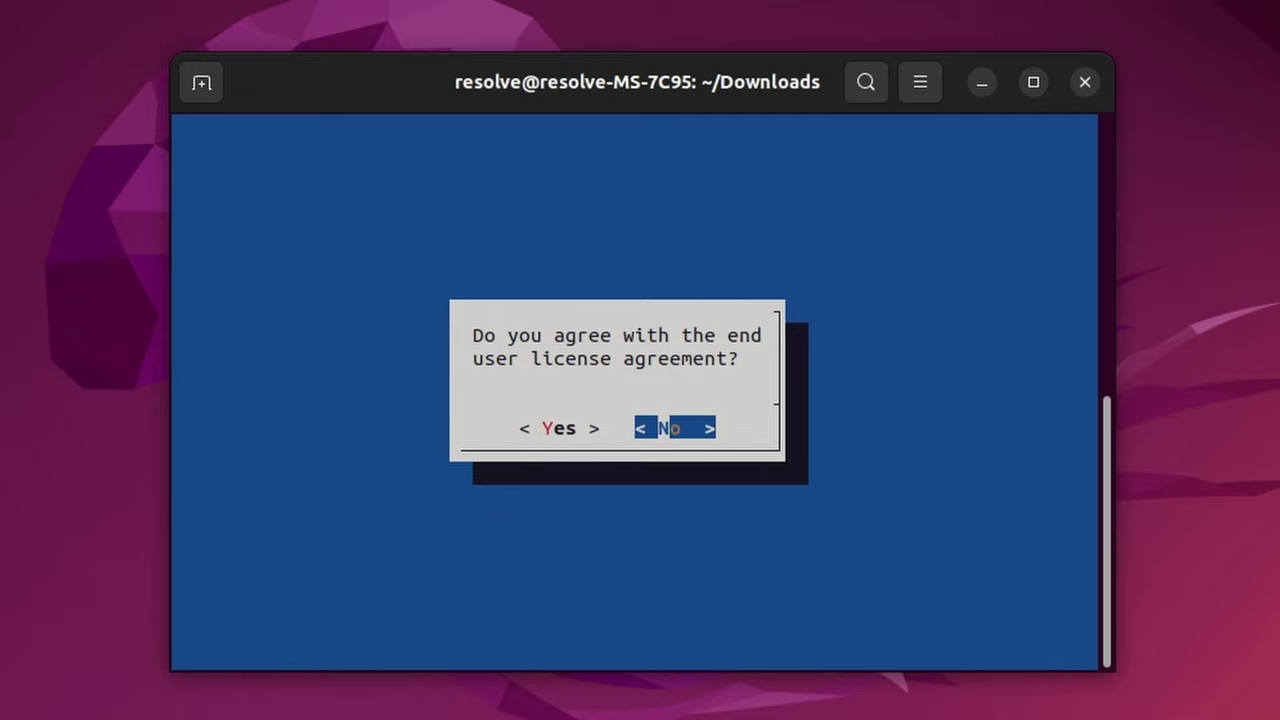
key(Left)
key(Return)
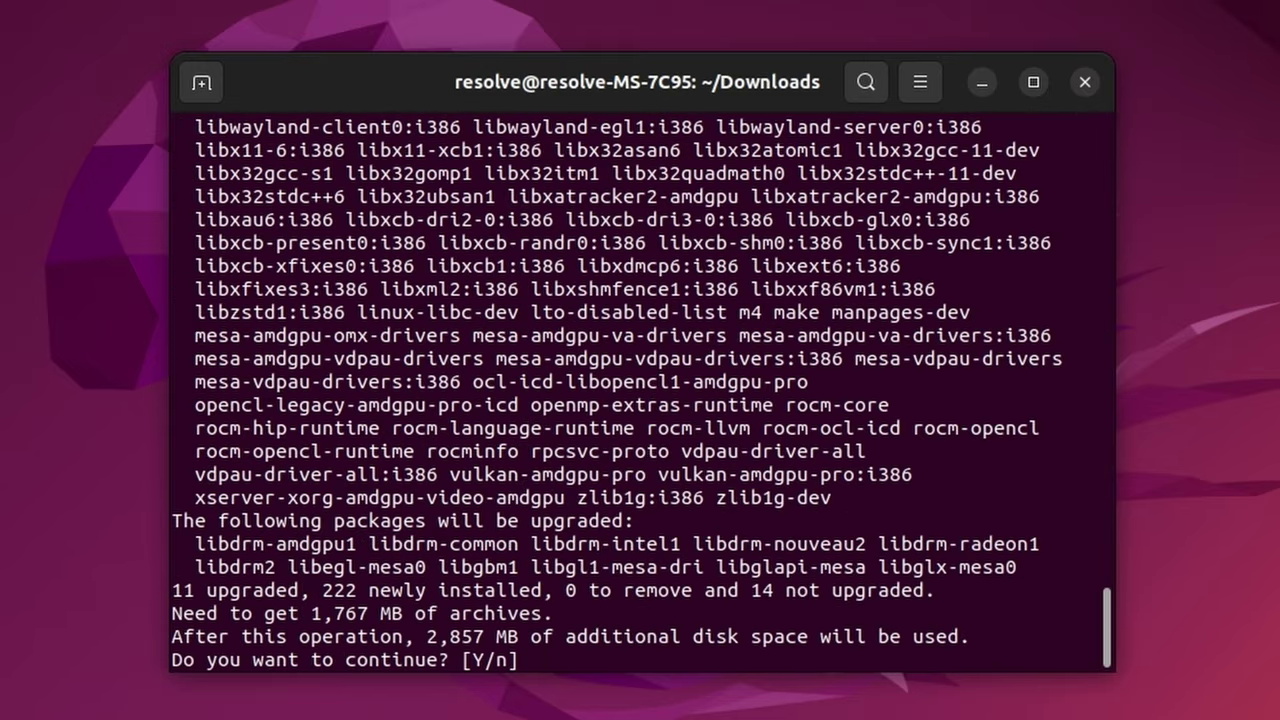
text(y)
key(Return)
Step: Add the user to the video group with sudo usermod -a -G, then adapt the command for render
text(s)
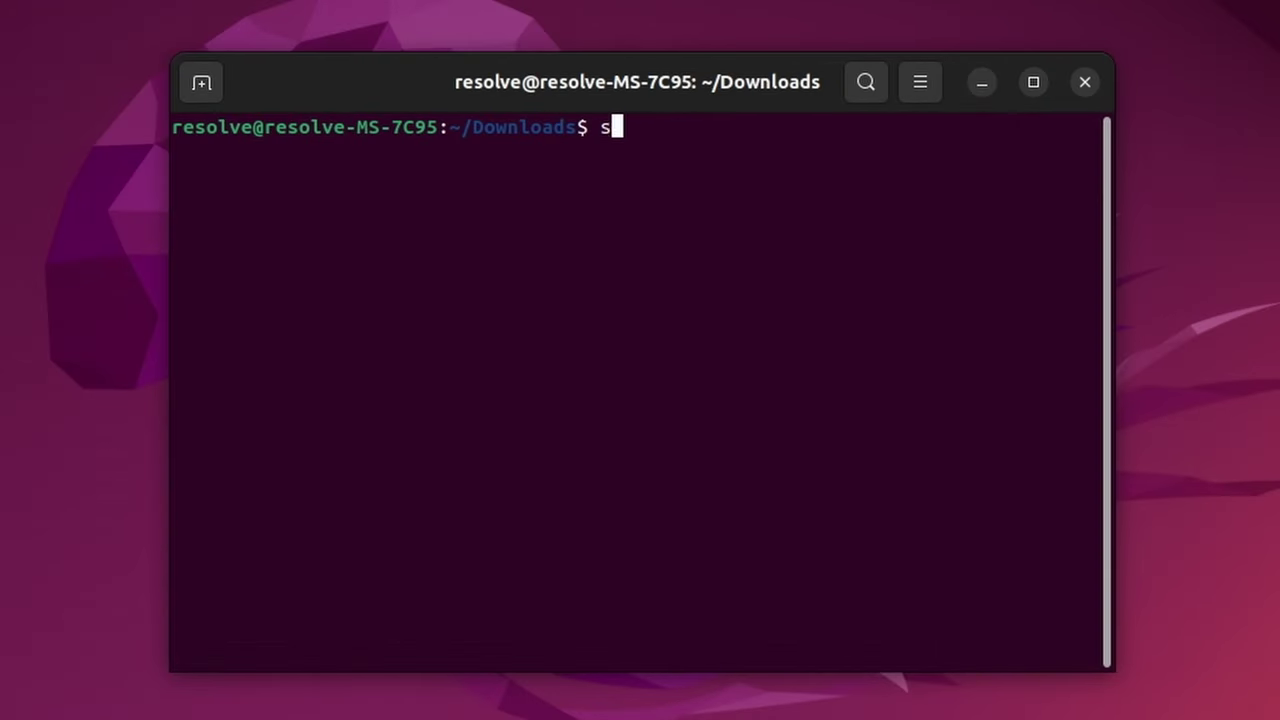
text(udo usermod)
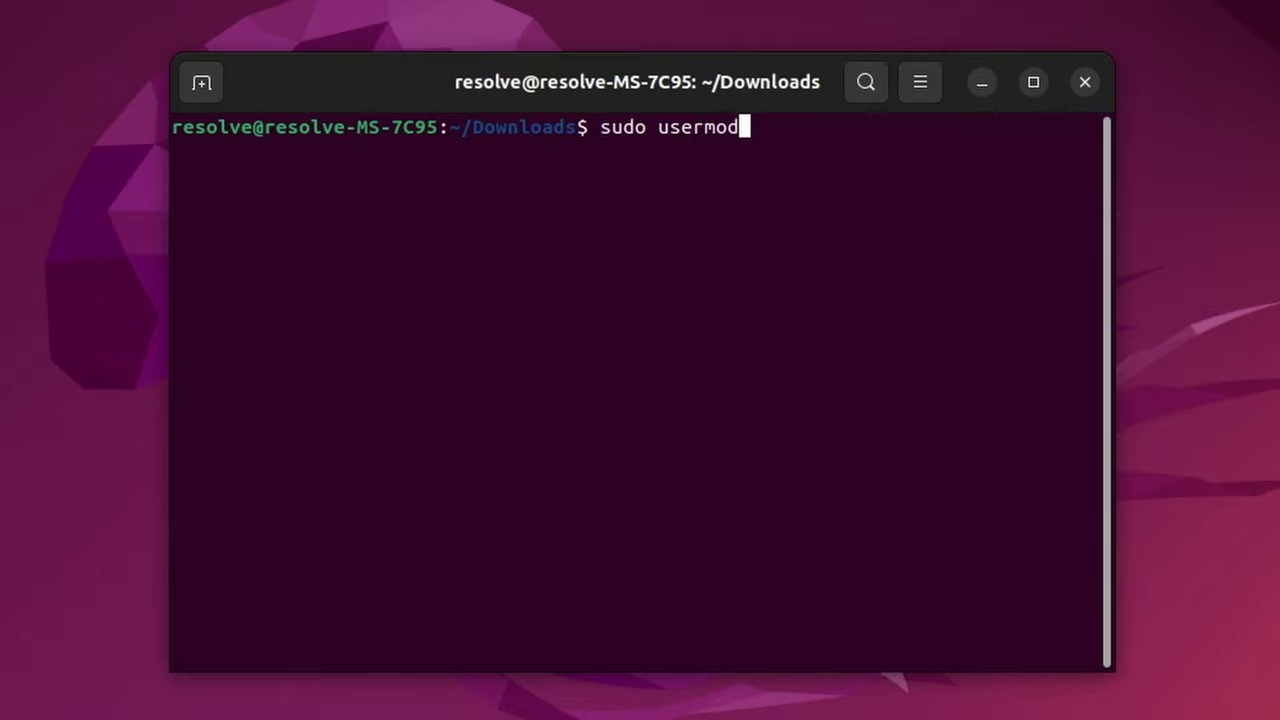
text( -a -g)
key(BackSpace)
text(G video resolve)
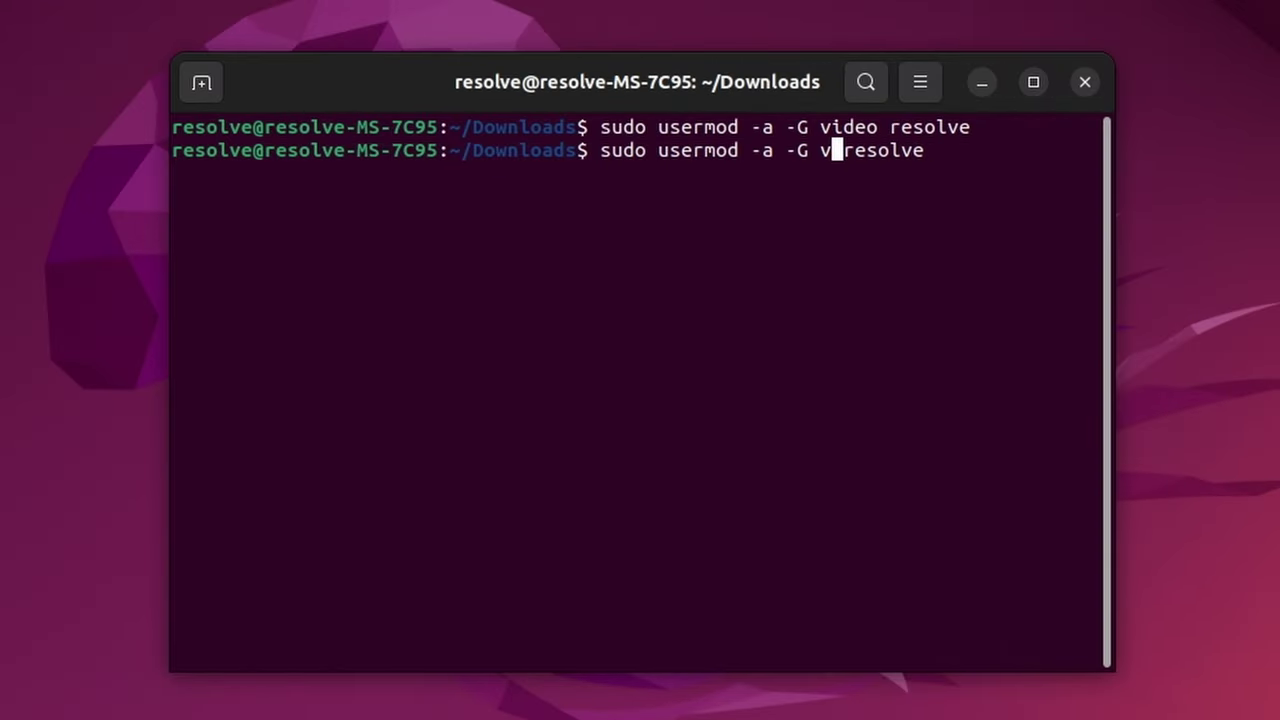
text(ren)
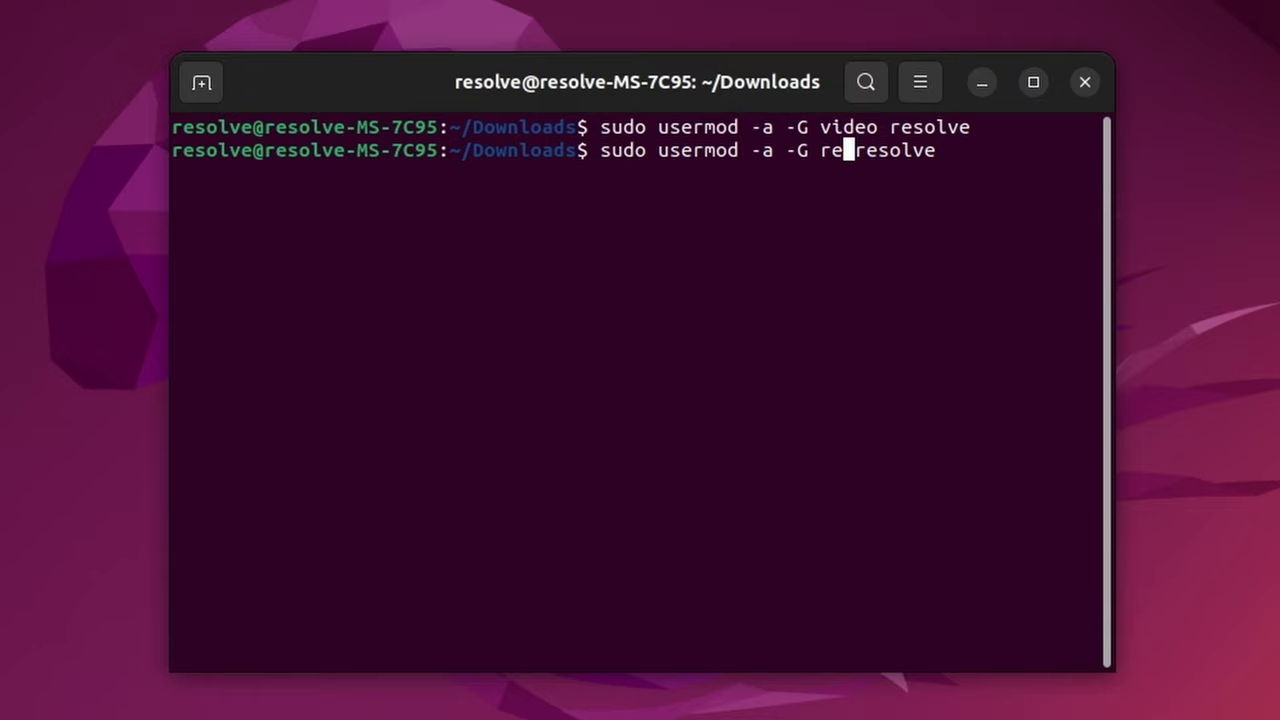
text(der)
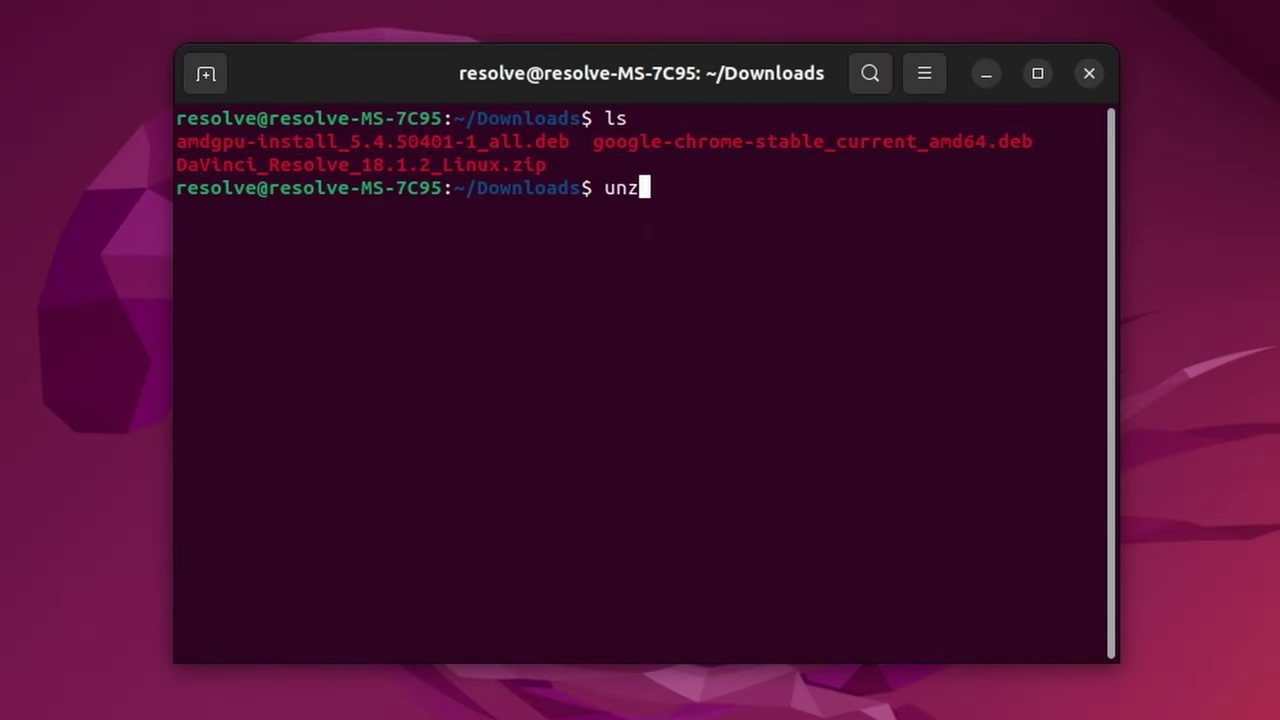
Step: Unzip DaVinci_Resolve_18.1.2_Linux.zip and install libapr1, libaprutil1, libfuse2, ocl-icd-libopencl1 and libxcb libraries
key(Tab)
key(Return)
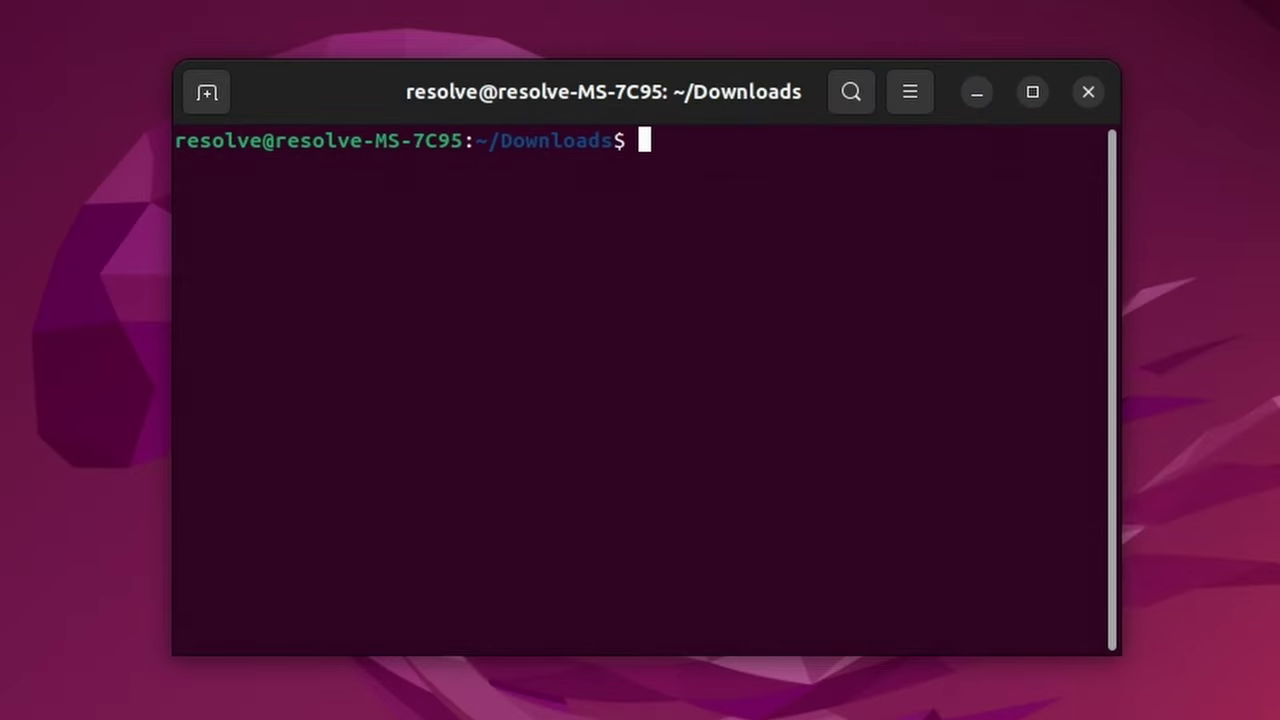
text(sudo apt install libfuse2 libapr1 libaprutil1 libxcb-composite0 libxcb-cursor0 libxcb-damage0 libxcb-xinerama0 libxcb-xinput0 ocl-icd-libopencl1)
key(Return)
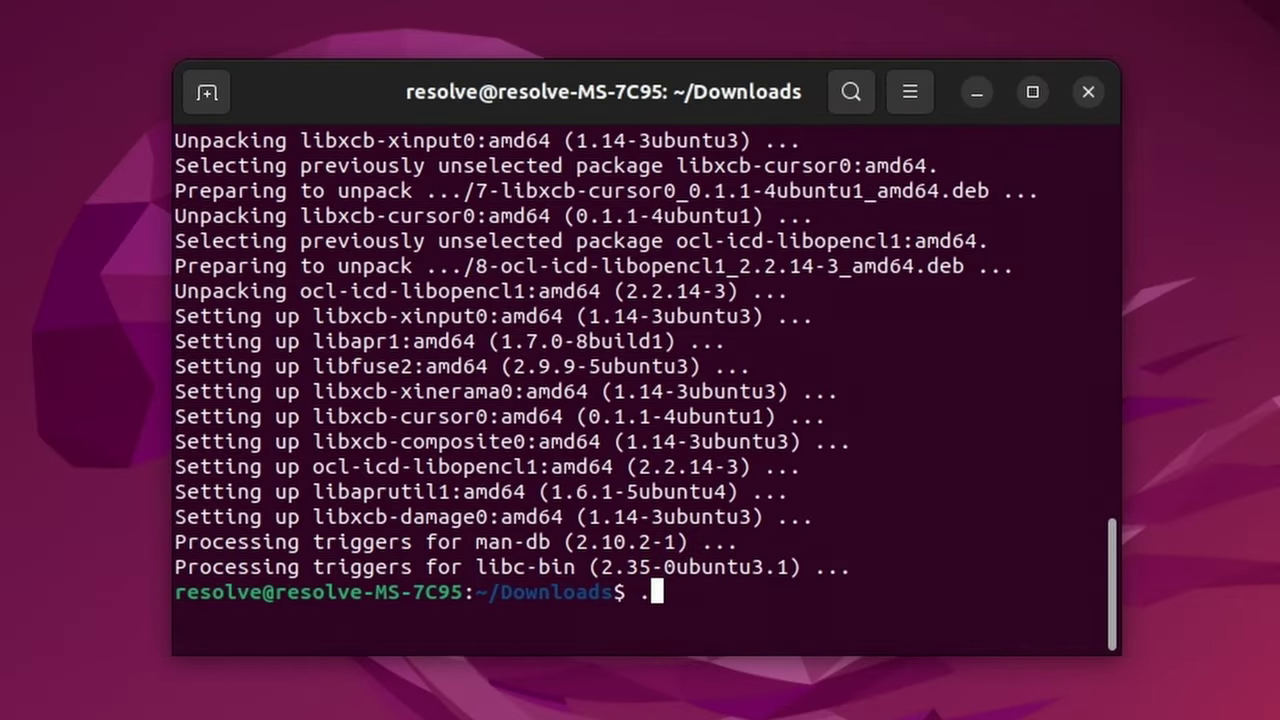
Step: Launch the DaVinci_Resolve_18.1.2_Linux.run installer
text(/D)
key(Tab)
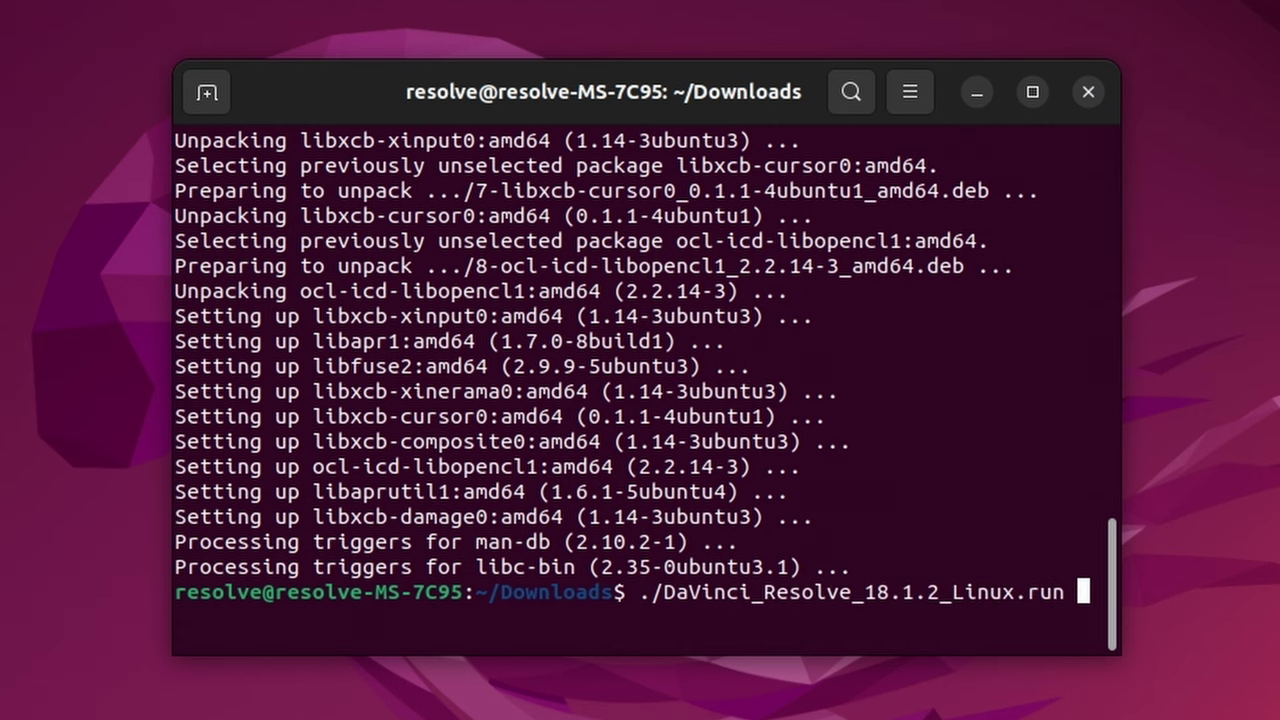
key(Return)
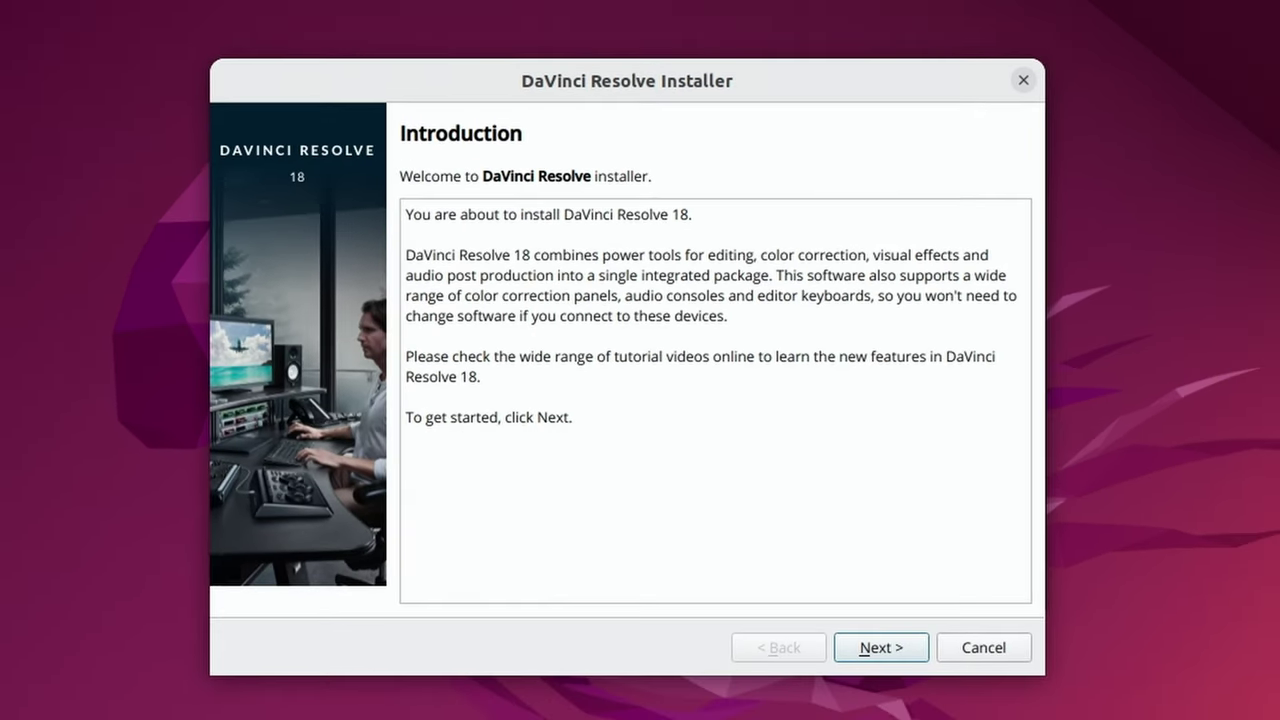
Step: Proceed past Introduction and Read Me, start the install, and authorize with the administrator password
click(878, 660)
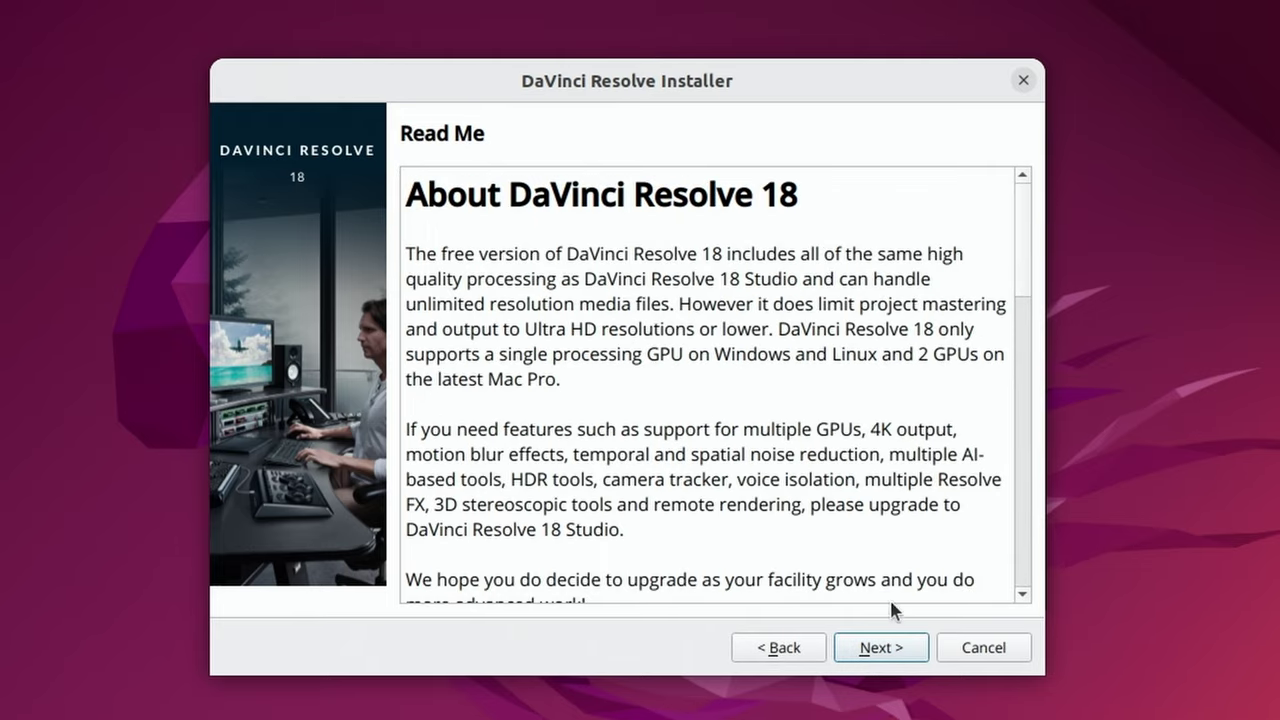
drag(1024, 262, 1028, 583)
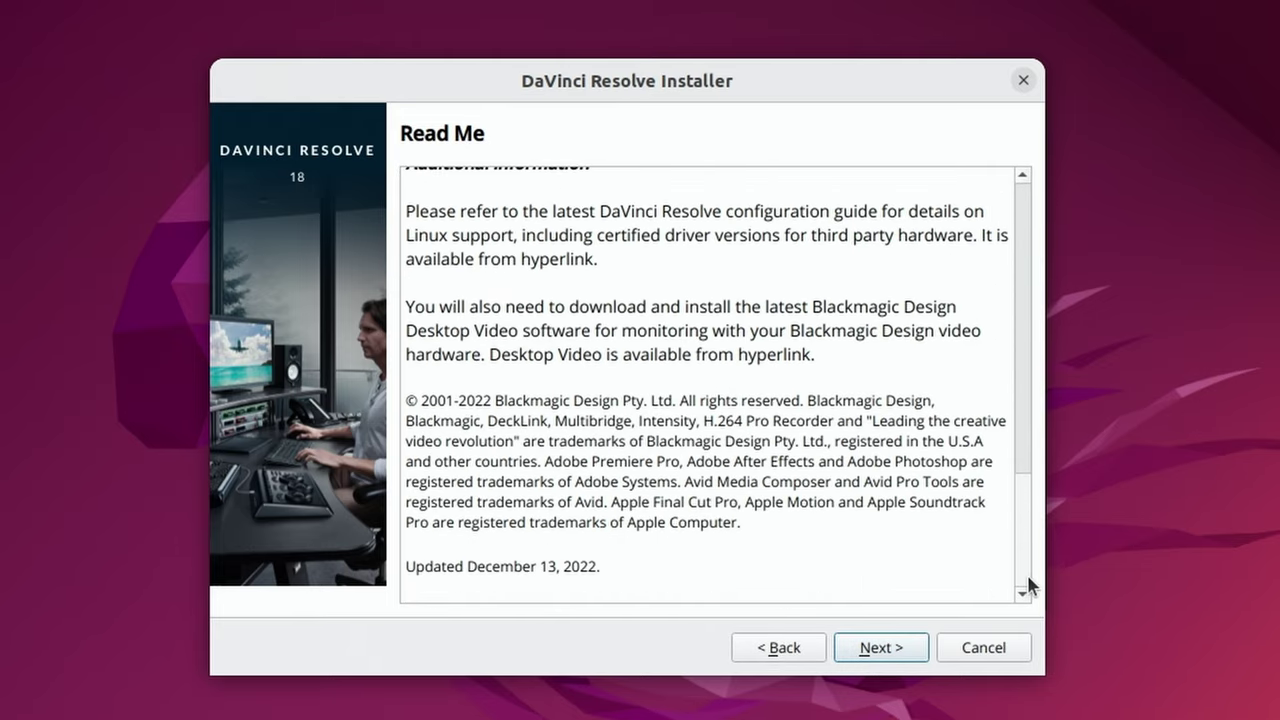
click(881, 647)
click(886, 647)
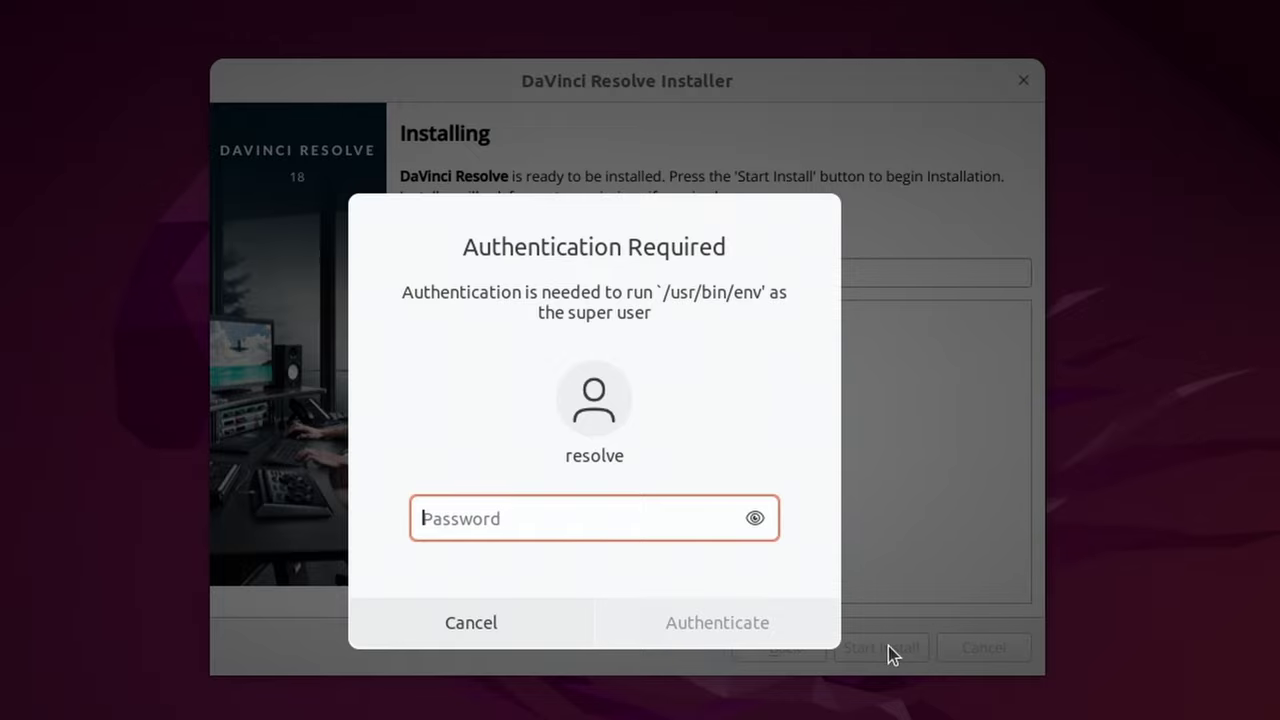
text(********)
key(Return)
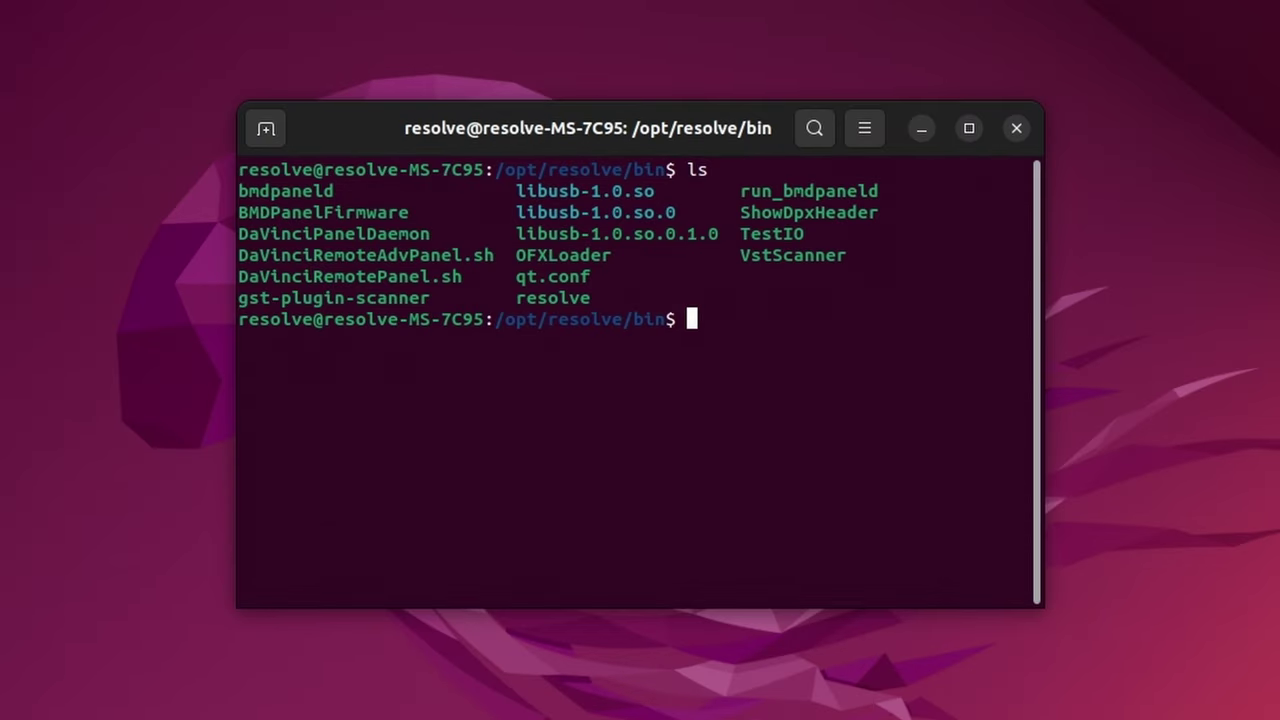
Step: Launch ./resolve from /opt/resolve/bin and force-quit its unresponsive welcome window
text(./re)
key(Tab)
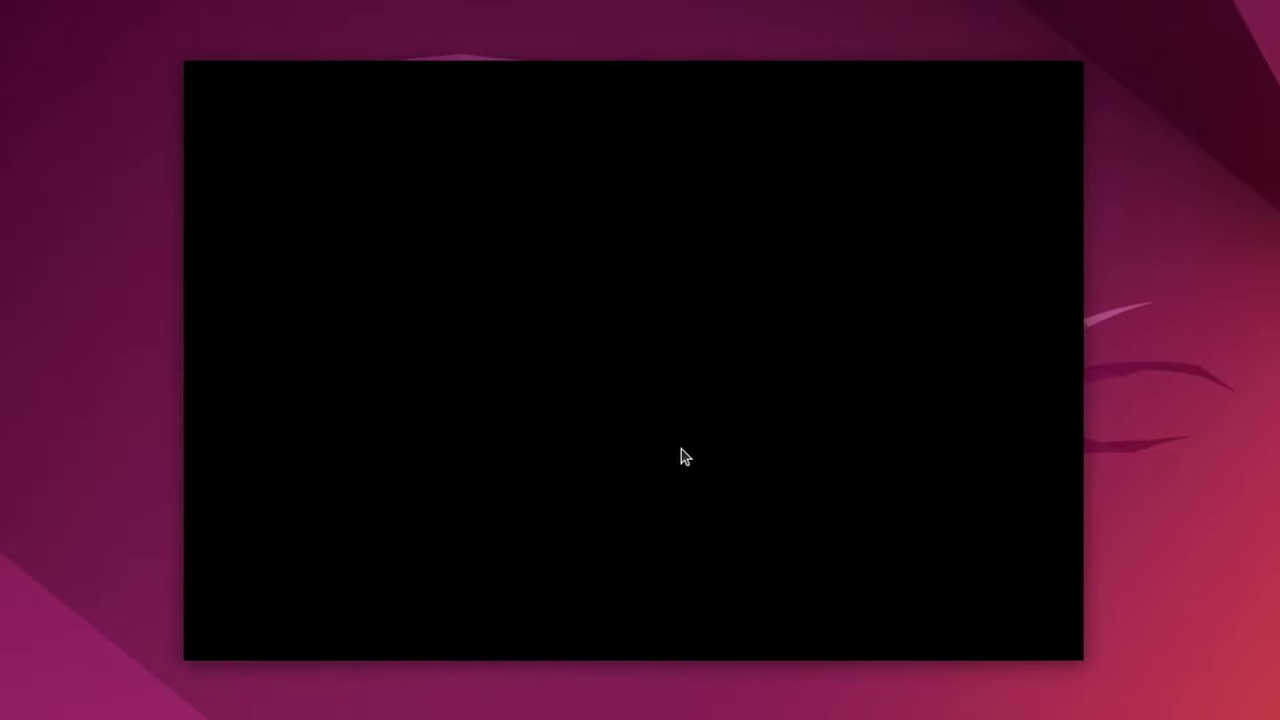
key(alt+Tab)
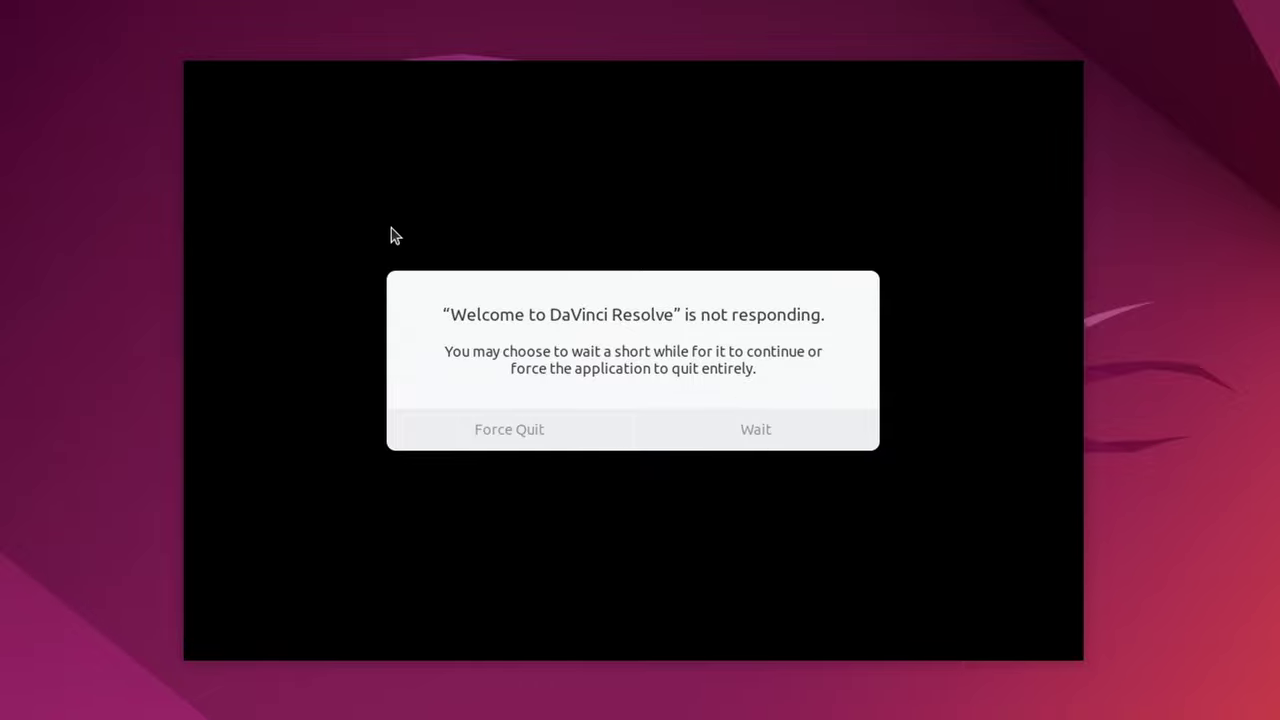
click(534, 420)
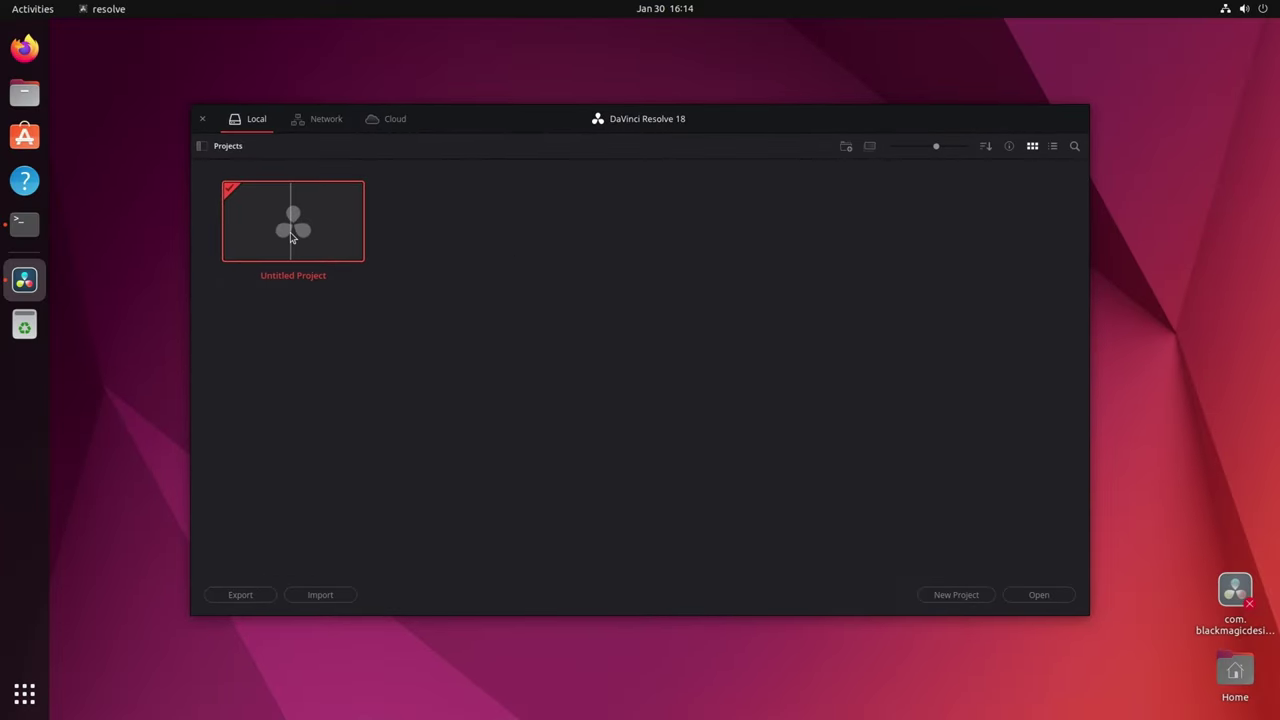
Step: Open the Untitled Project and, in Memory and GPU preferences, disable Auto to inspect the AMD OpenCL GPU
double_click(292, 237)
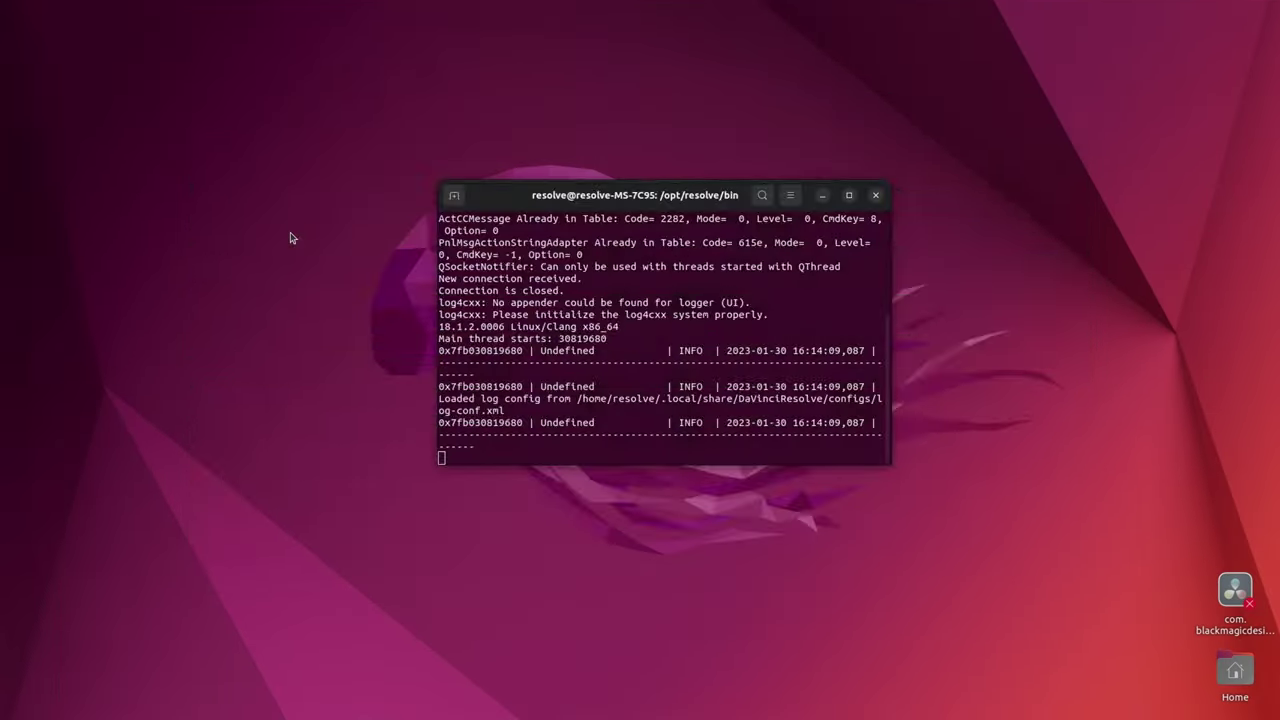
key(ctrl+comma)
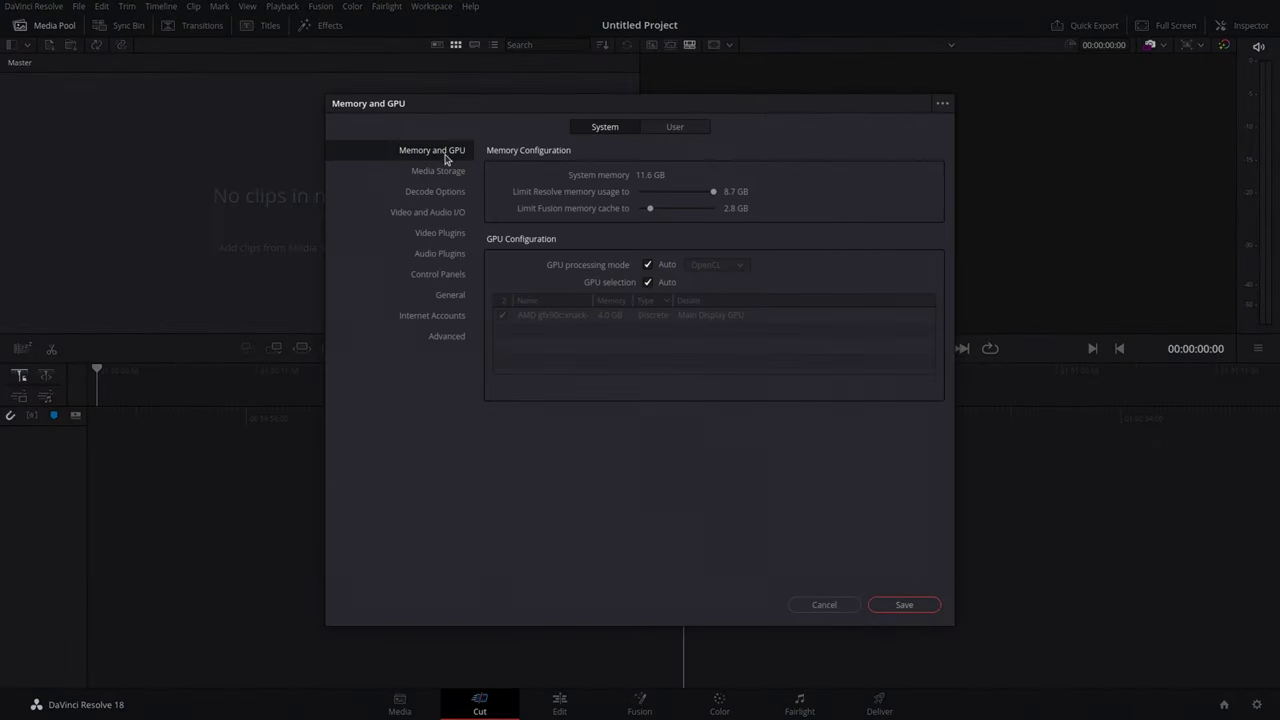
click(648, 266)
click(646, 283)
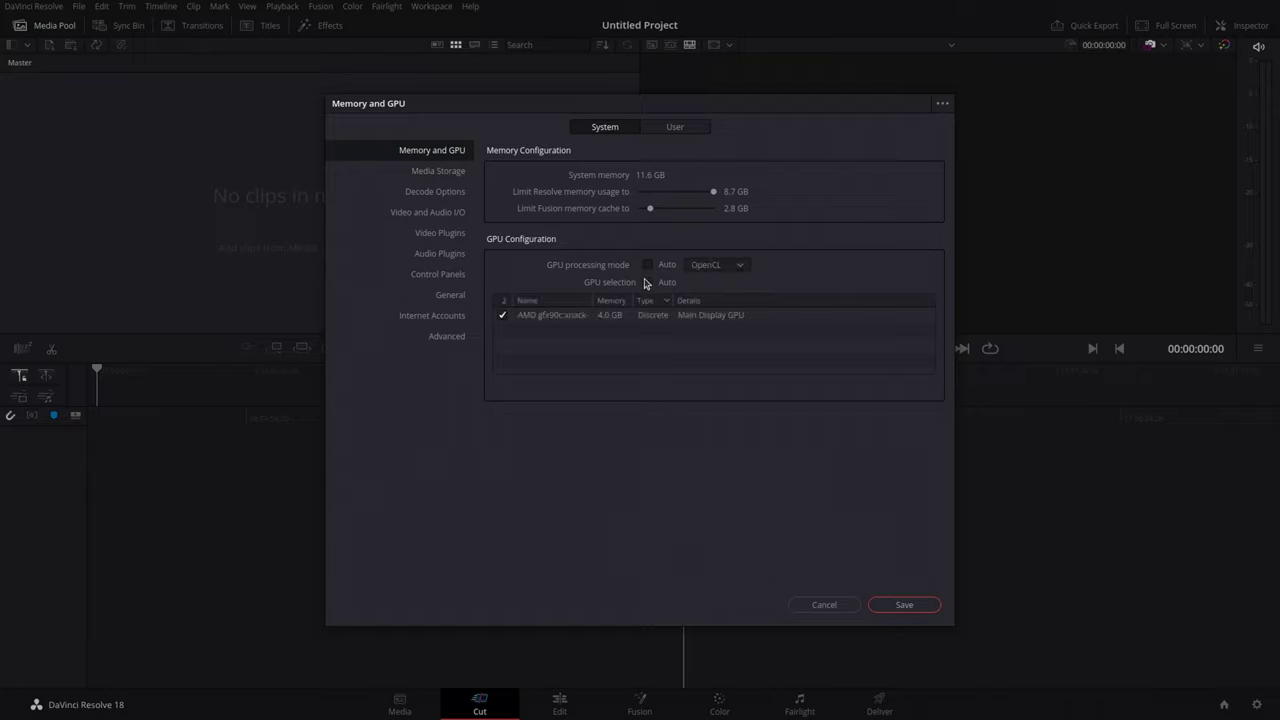
click(688, 320)
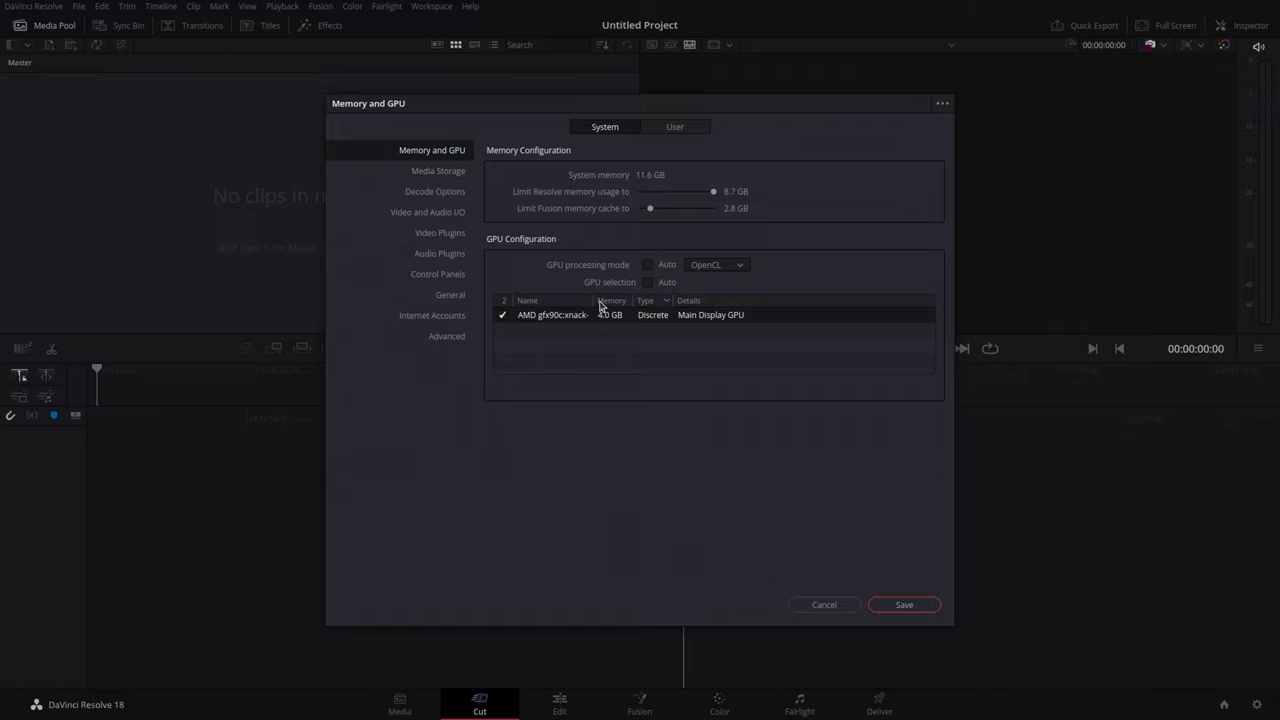
mouse_move(592, 300)
mouse_down()
mouse_move(660, 299)
mouse_move(586, 290)
mouse_move(606, 298)
mouse_up()
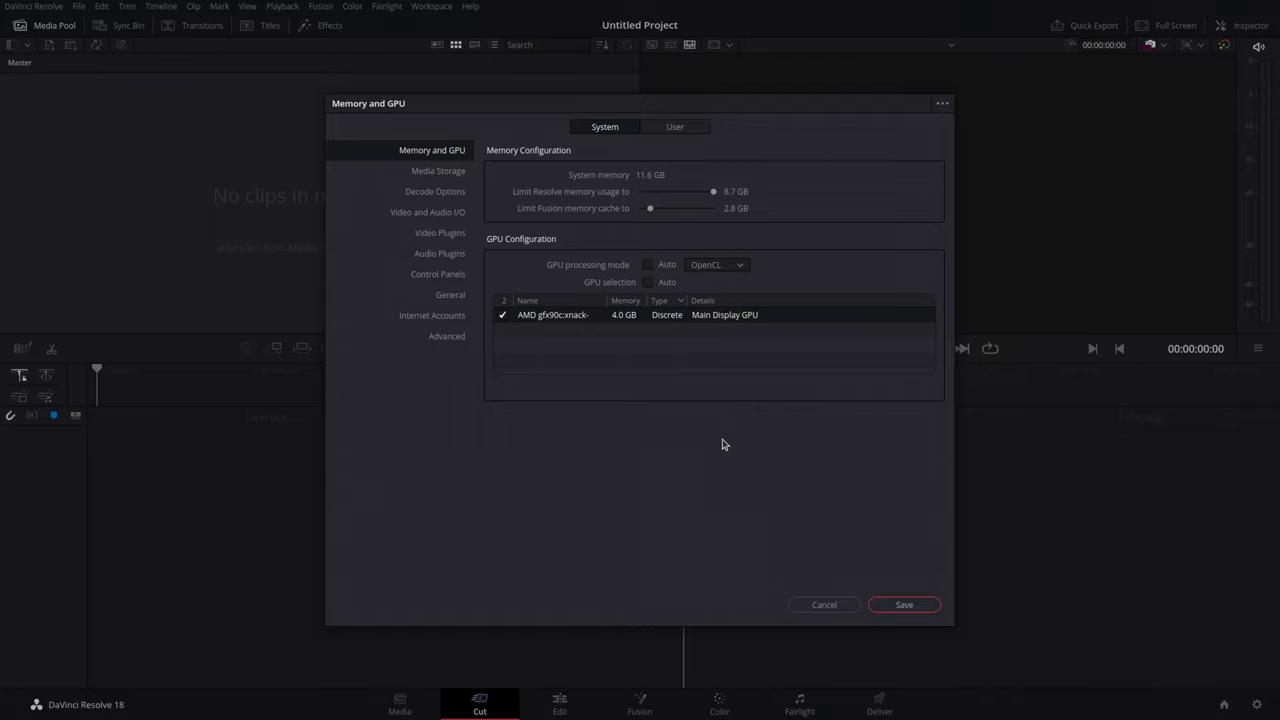
Step: Restore Auto GPU processing mode and GPU selection, then save the preferences
click(647, 266)
click(647, 284)
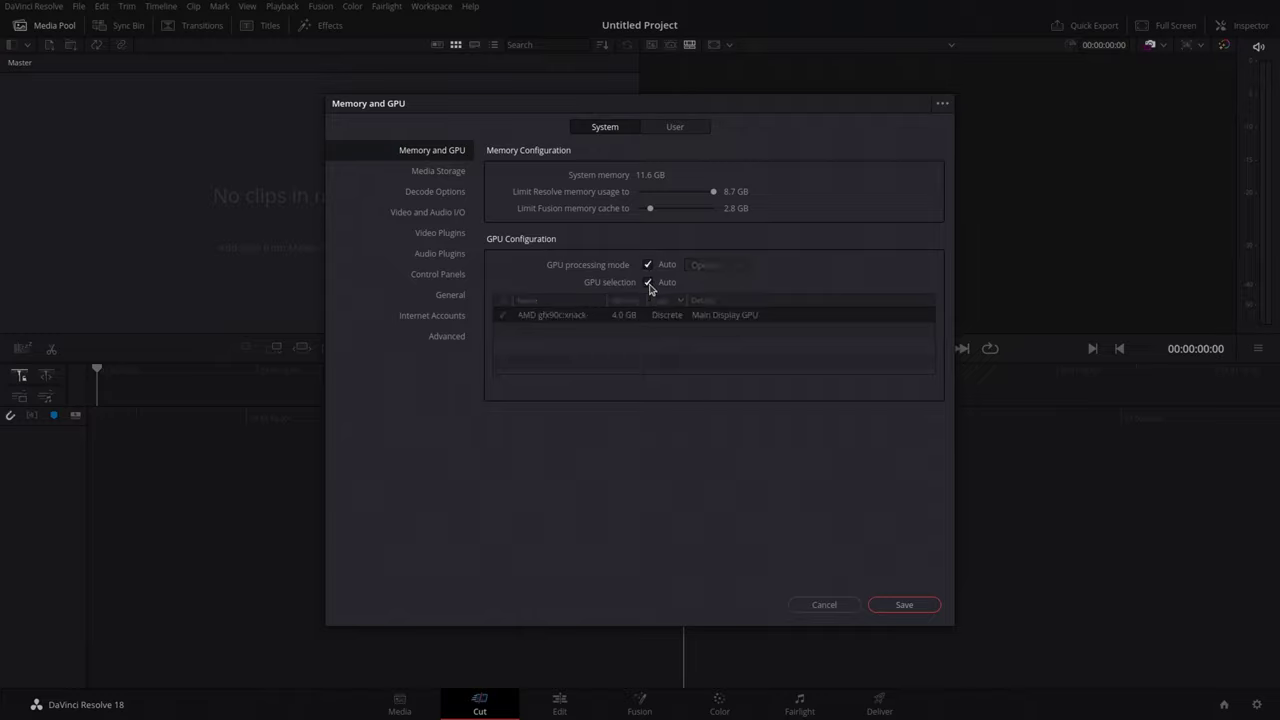
click(926, 605)
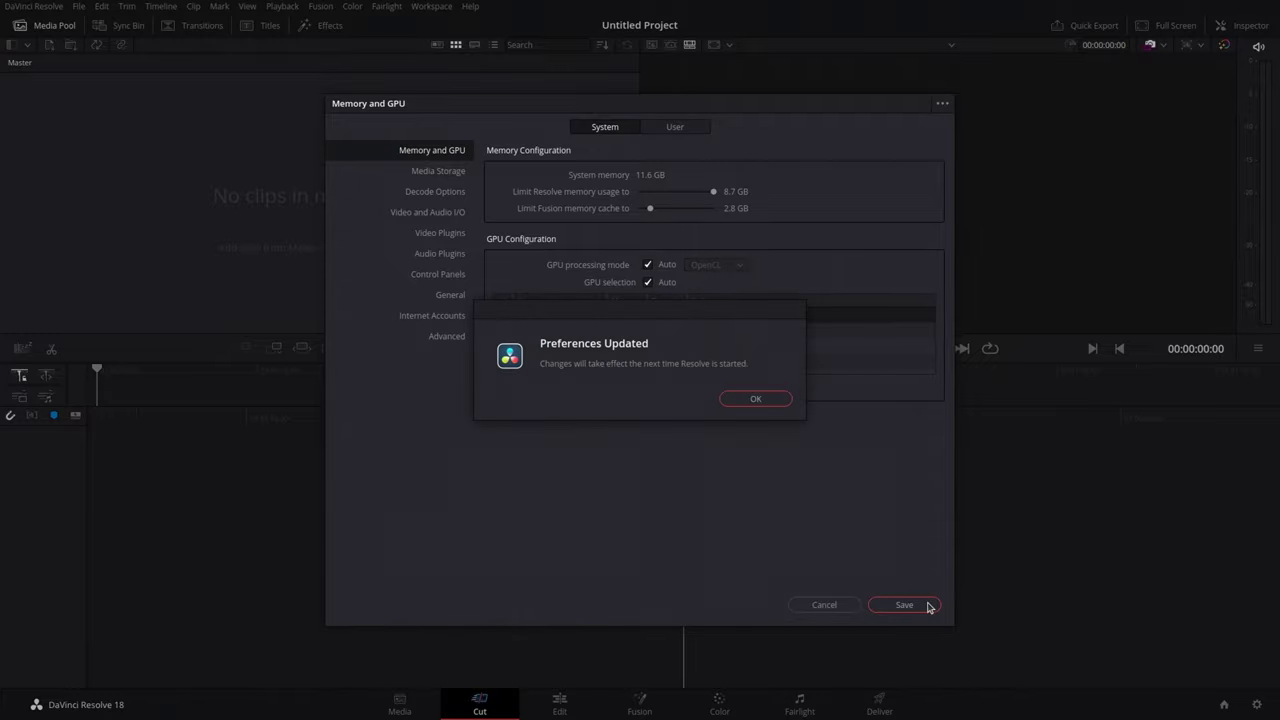
click(757, 399)
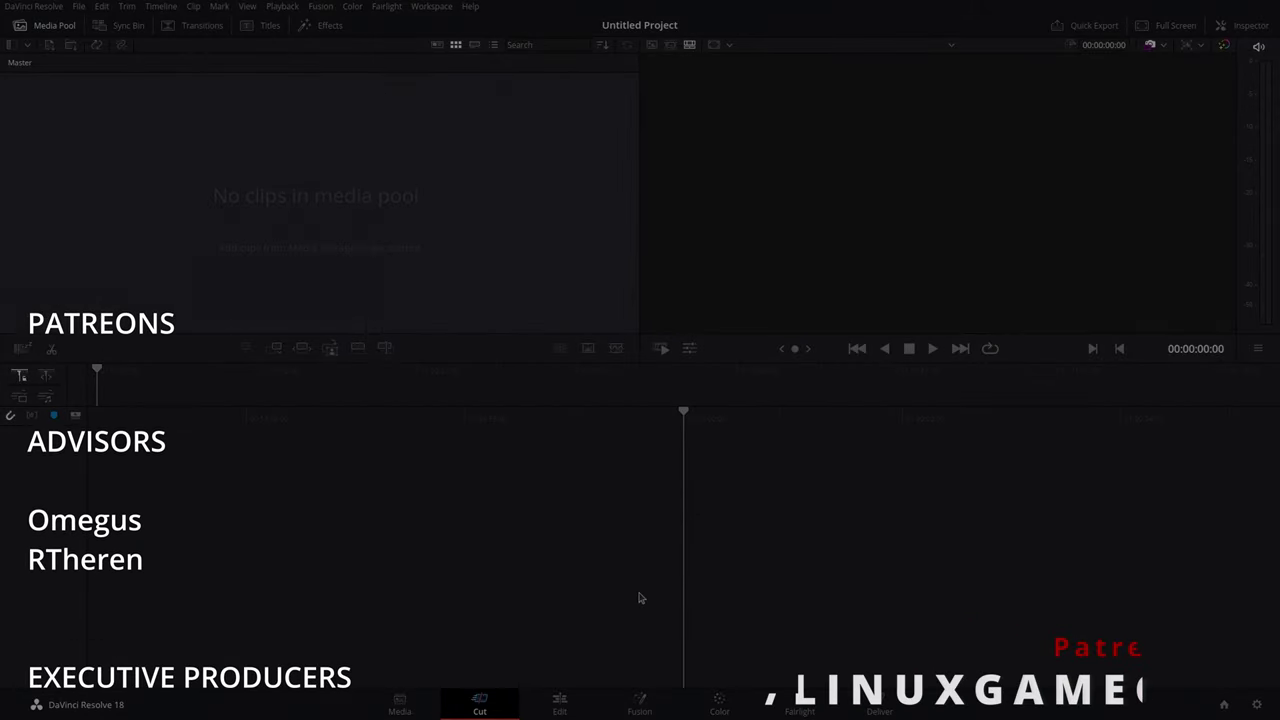
Step: Tour the Edit, Fusion, Color, Fairlight and Deliver pages
click(559, 704)
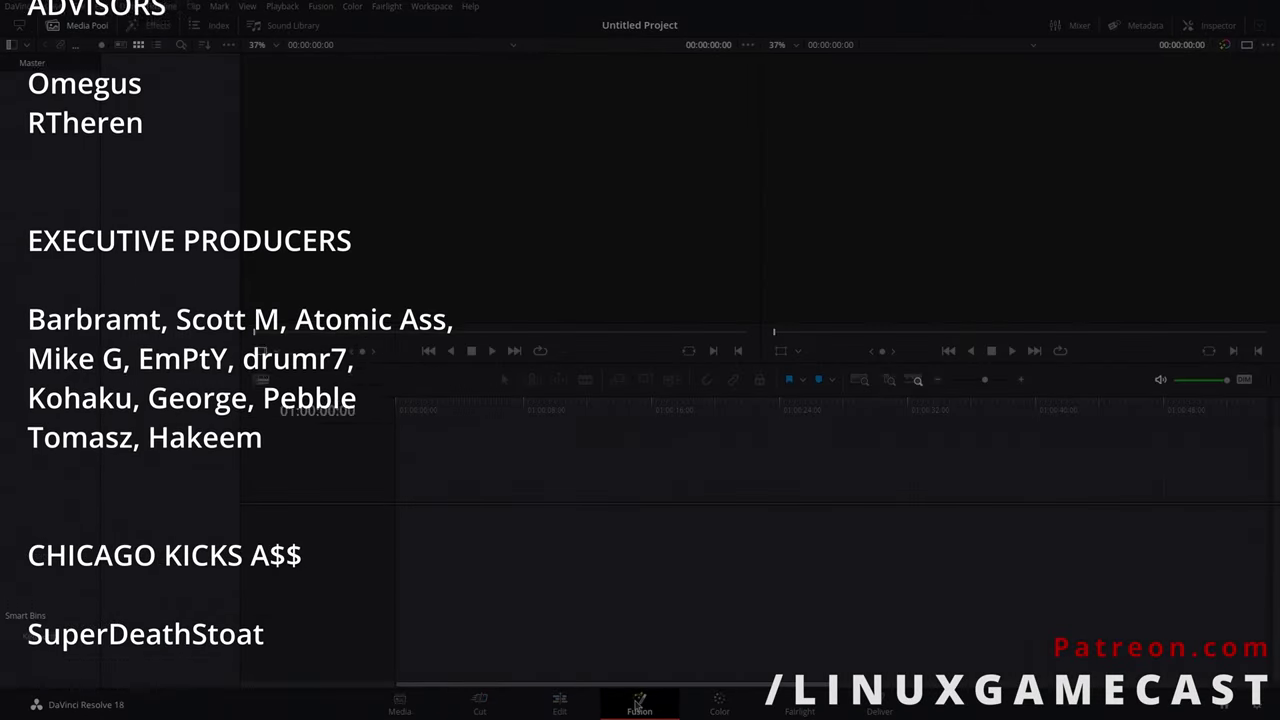
click(638, 704)
click(720, 704)
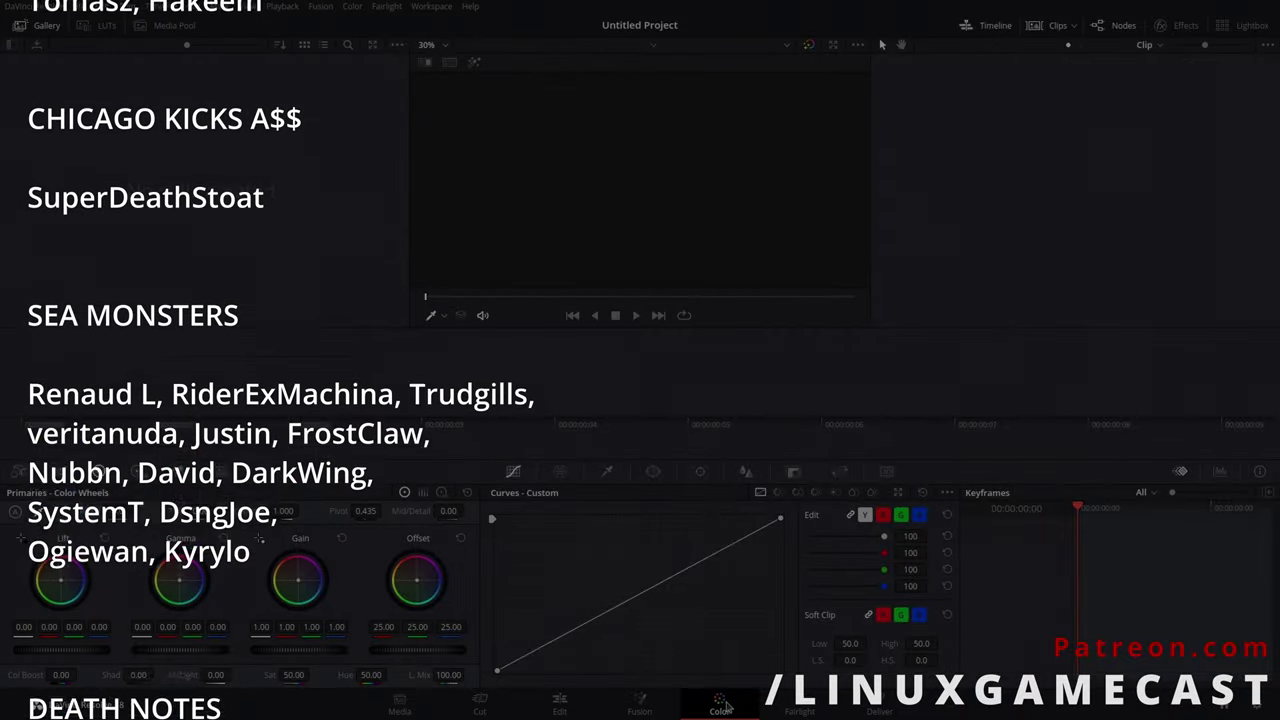
click(800, 704)
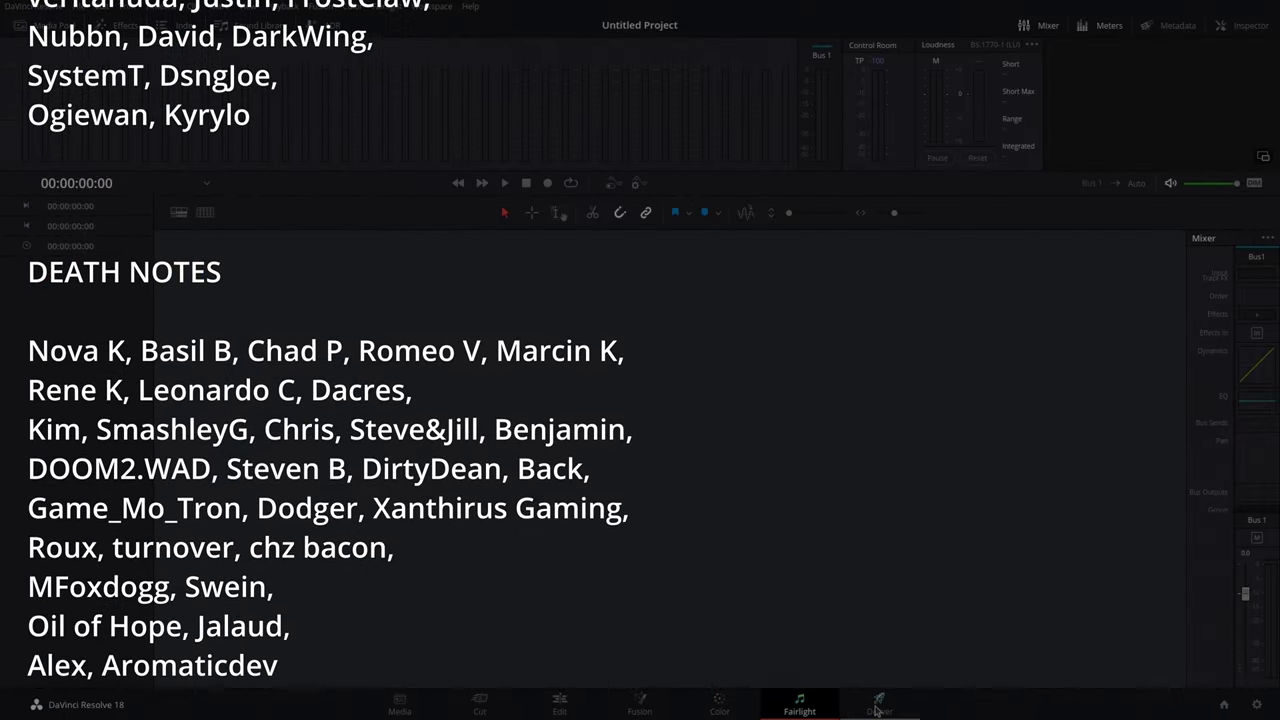
click(880, 704)
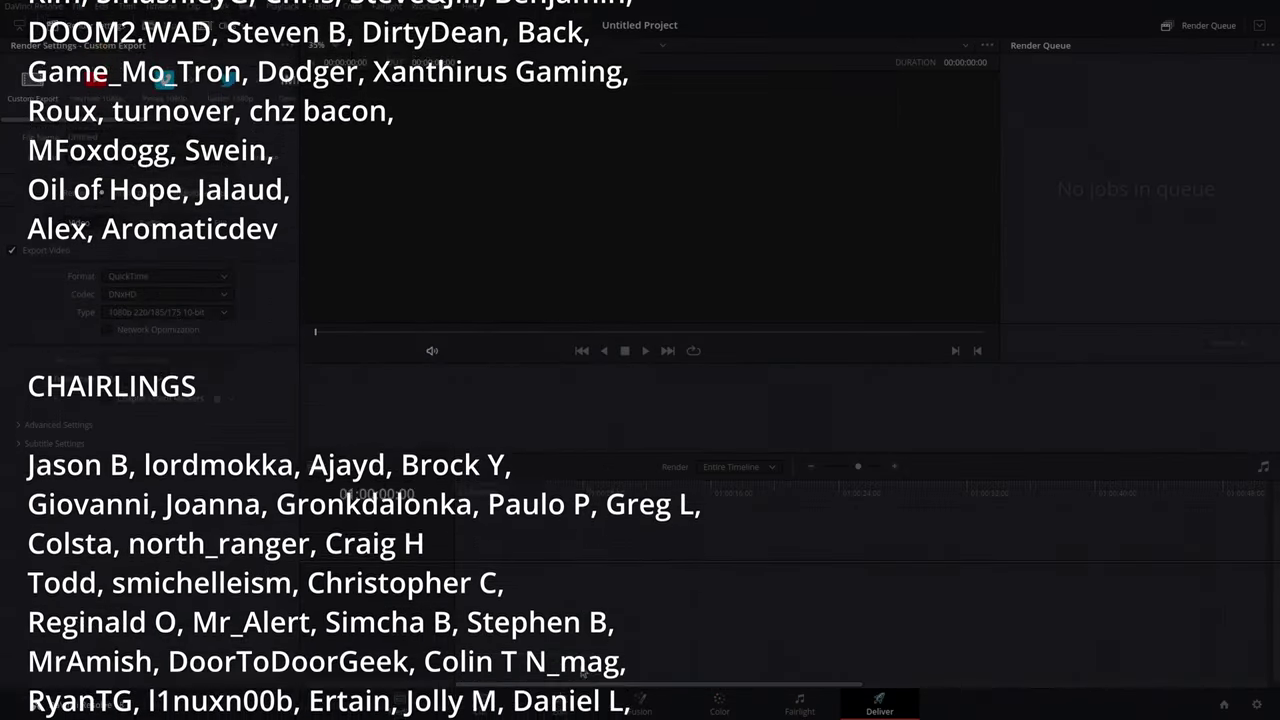
Step: Return to the Edit page and quit DaVinci Resolve from its menu
key(shift+4)
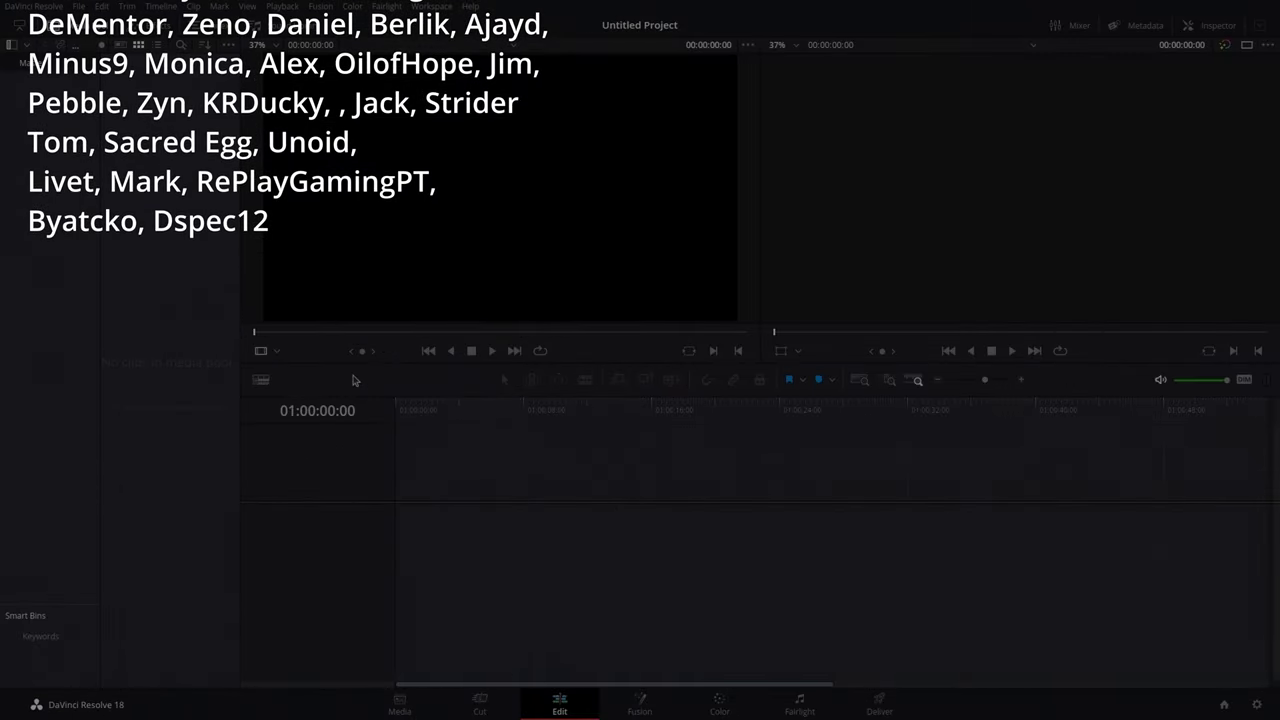
click(33, 8)
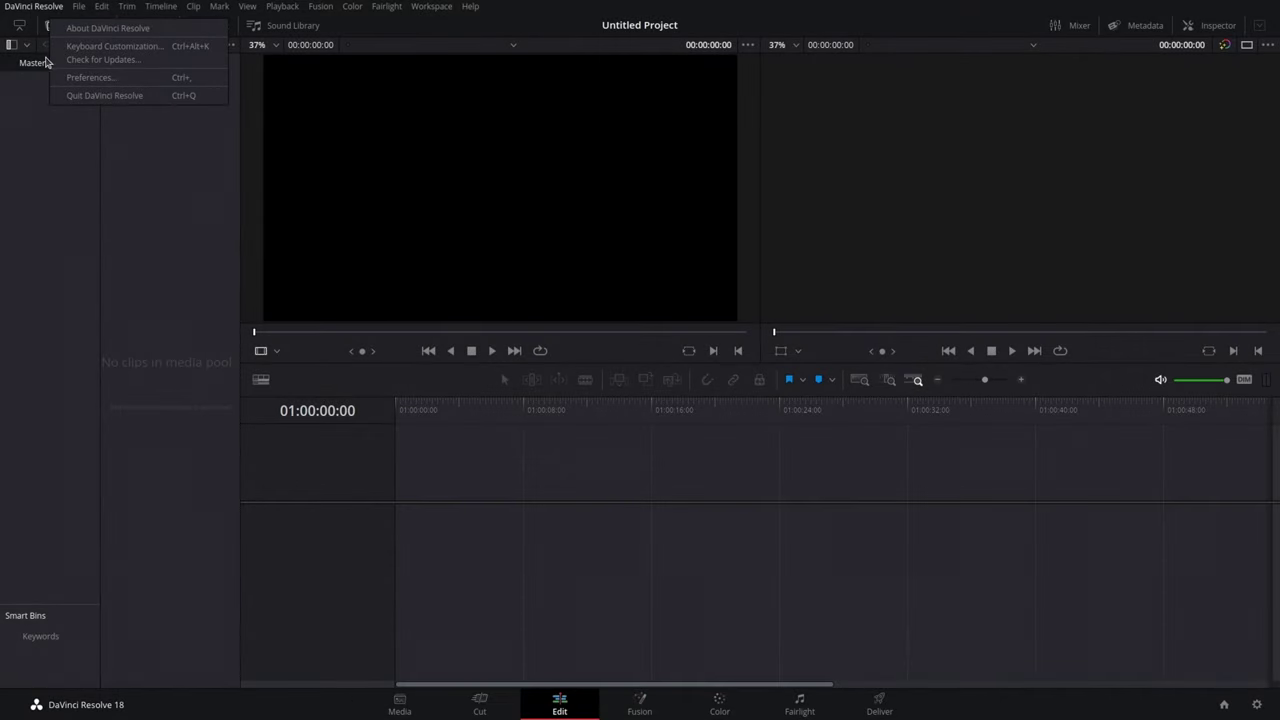
click(80, 95)
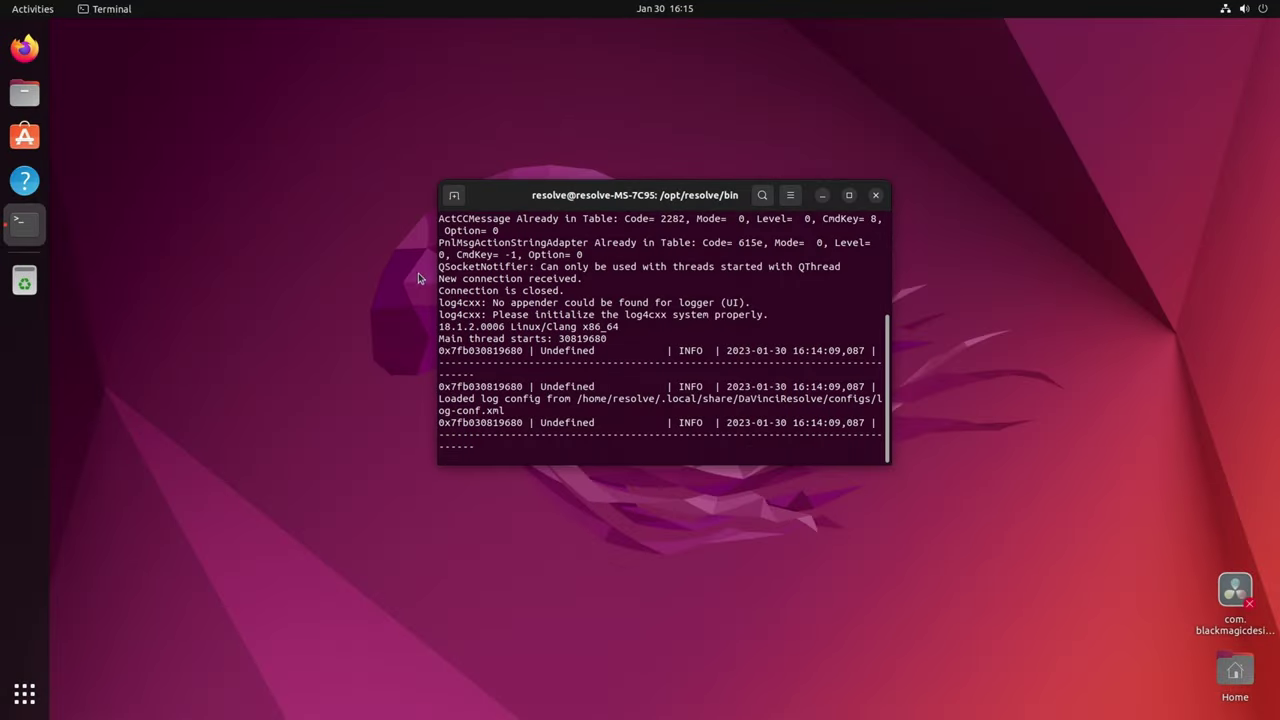